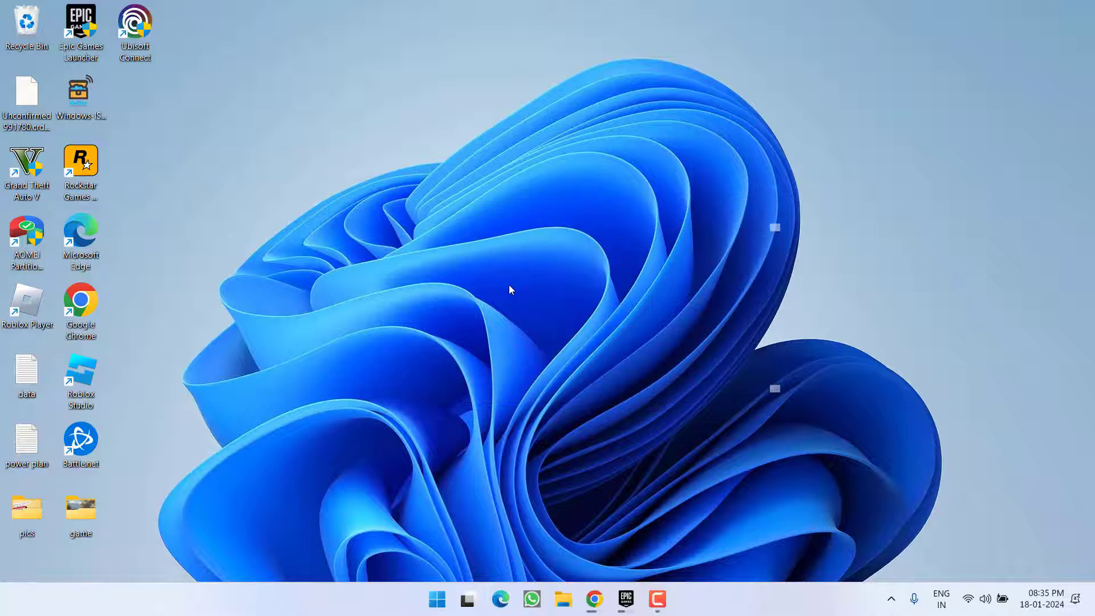
Step: Review the four available updates on the Windows Update page, then close Settings
key("super+i")
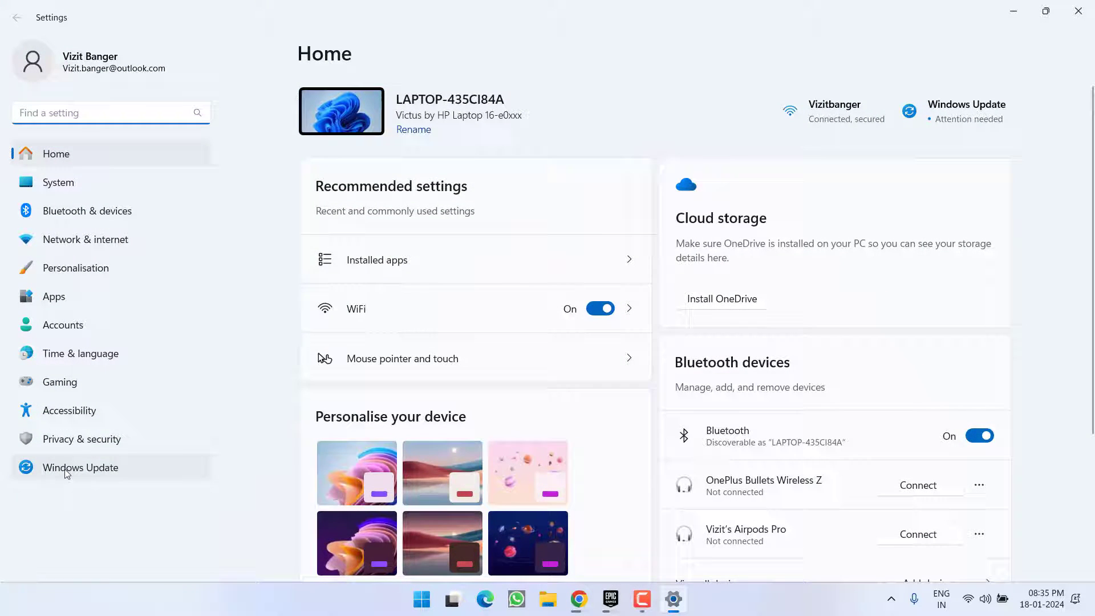
left_click(22, 465)
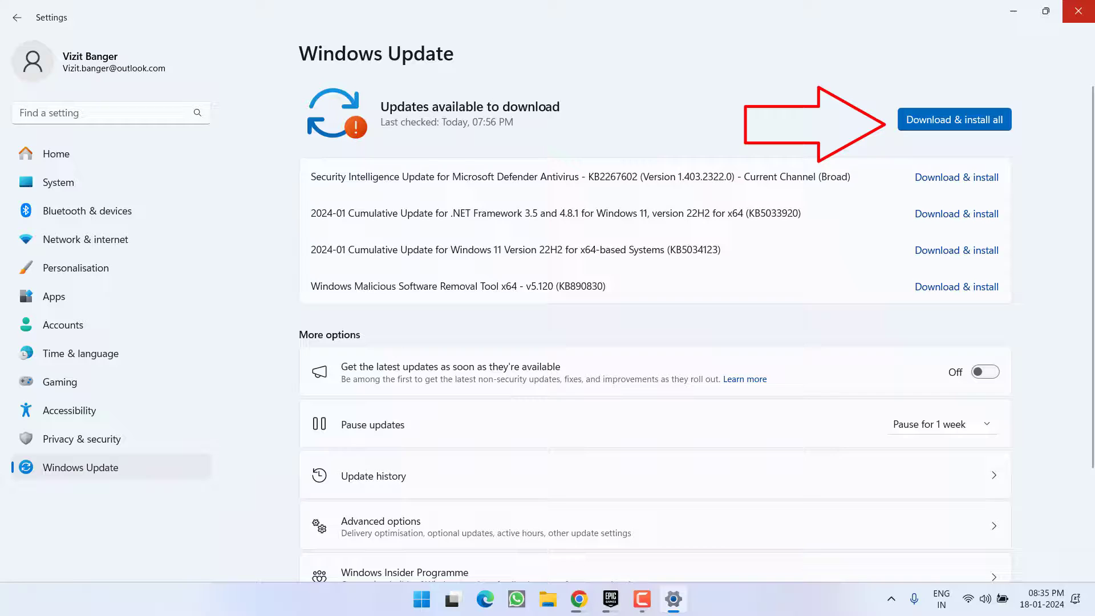
left_click(1077, 10)
Step: Launch Command Prompt as administrator and run sfc /scannow
left_click(437, 599)
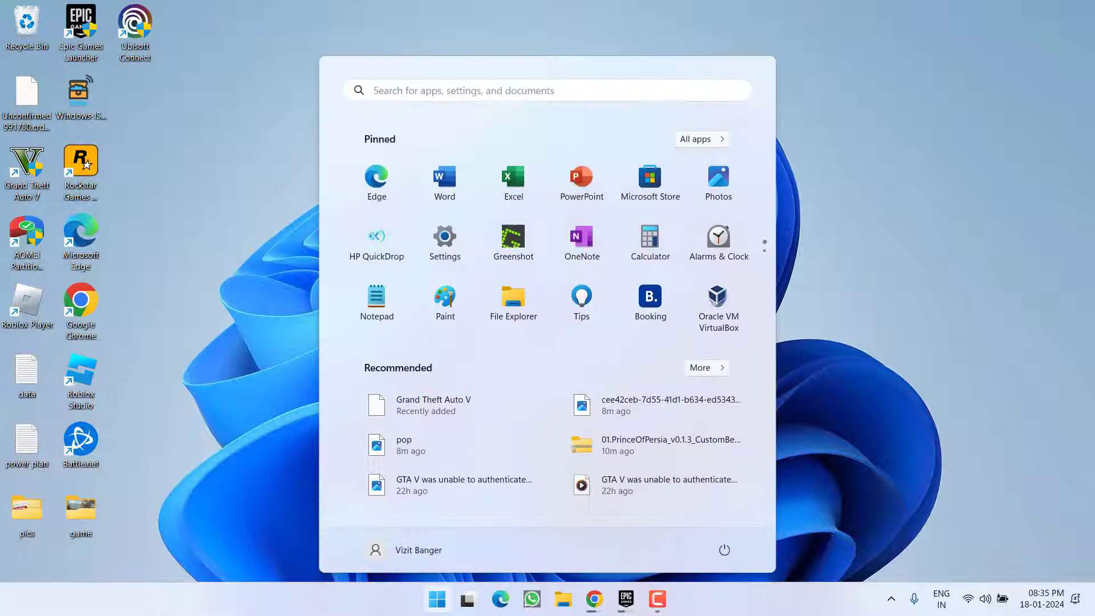
type("cmd")
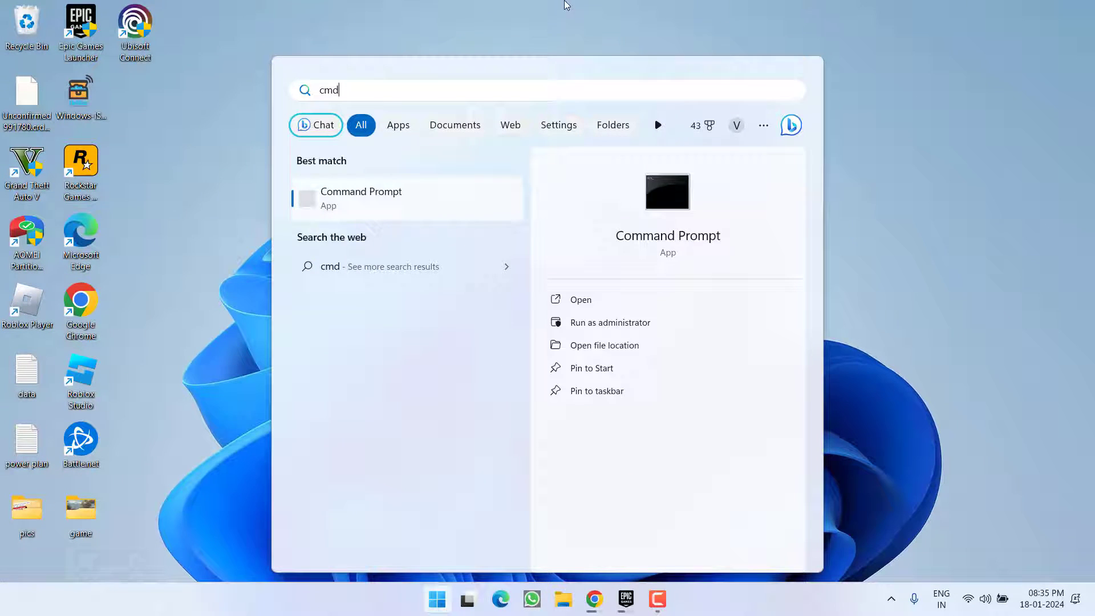
left_click(610, 324)
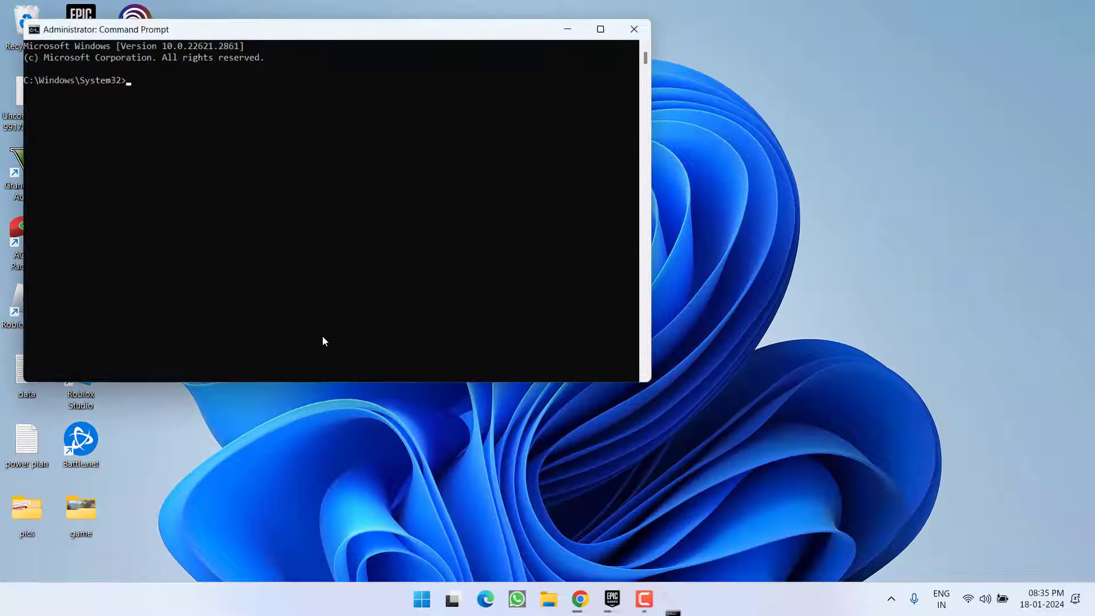
left_click(322, 333)
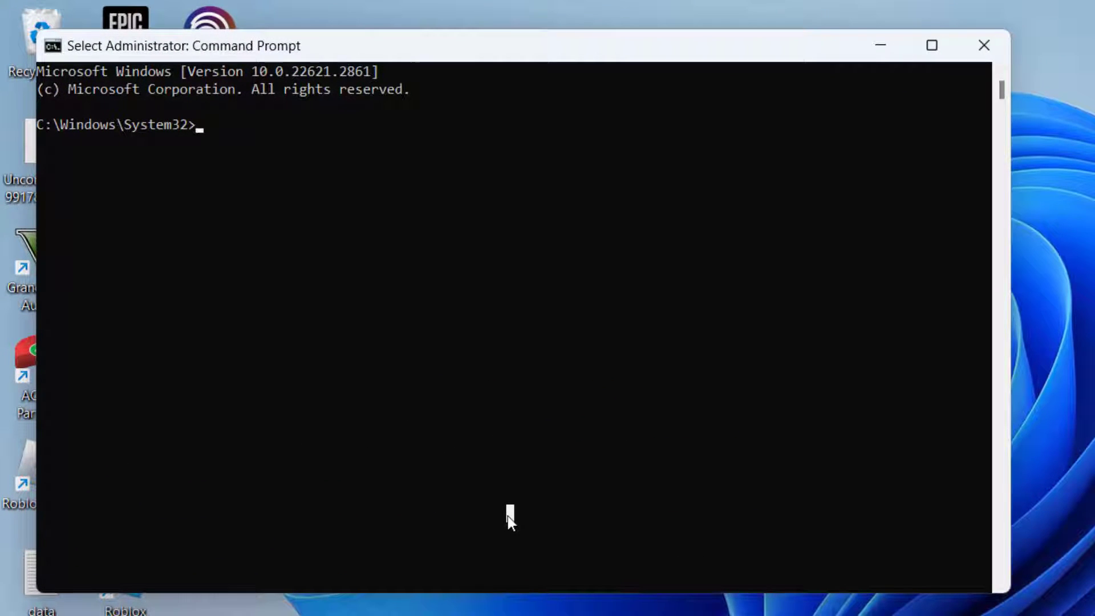
type("sfc")
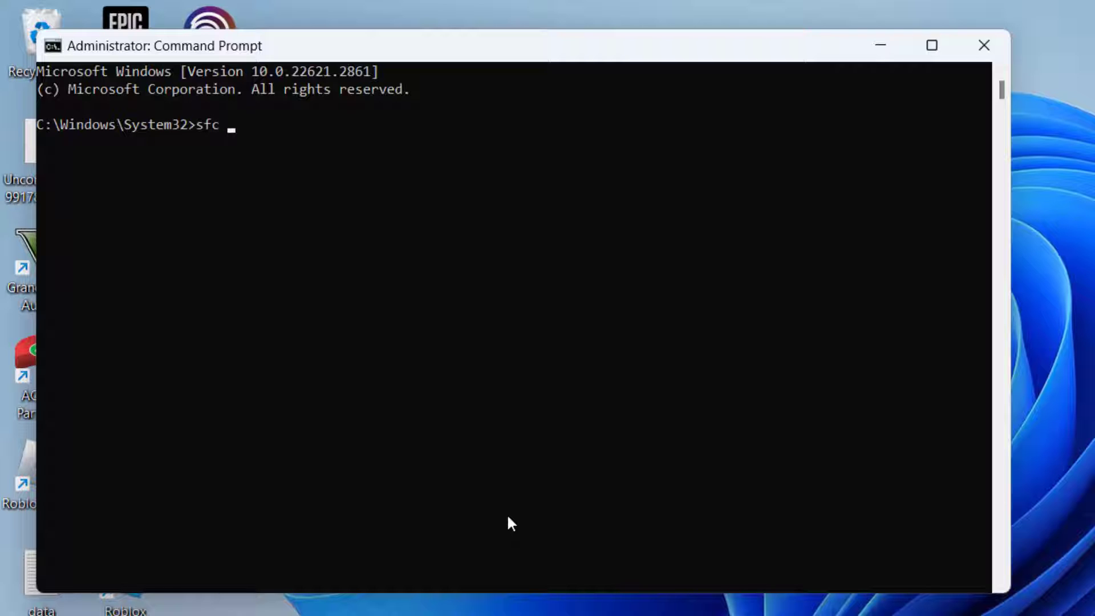
type(" /scannow")
key("Return")
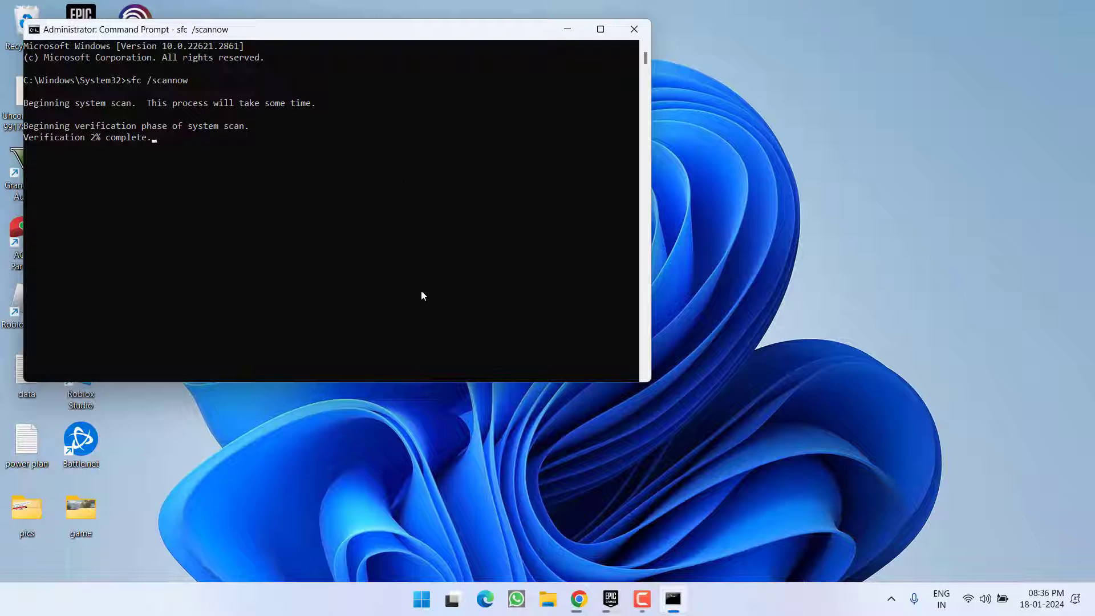
Step: Open a second admin Command Prompt and run dism /online /cleanup-image /restorehealth
key("super")
type("cmd")
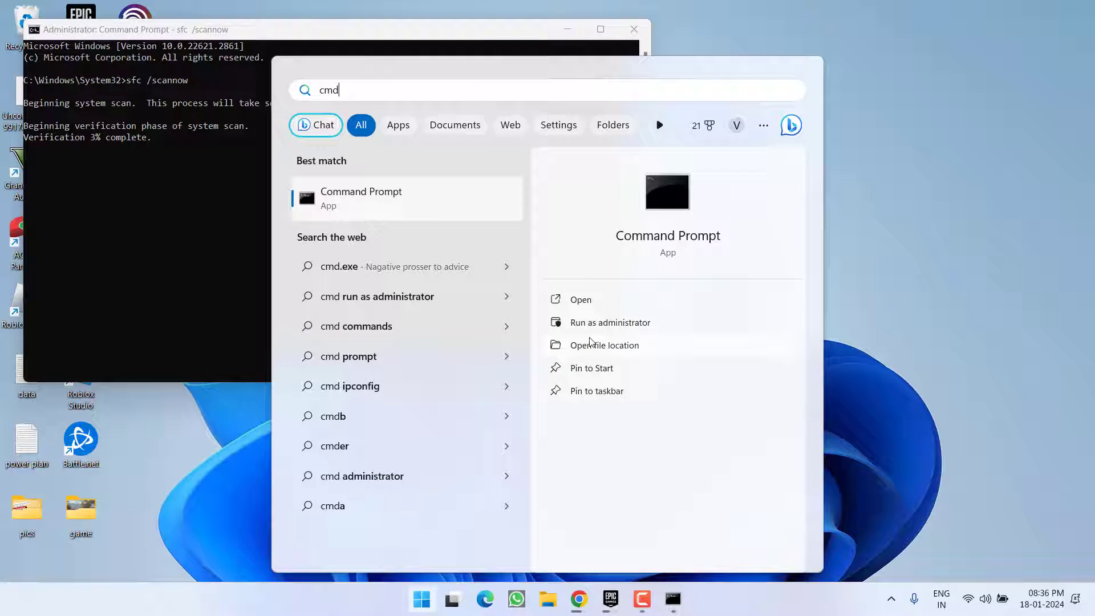
left_click(613, 323)
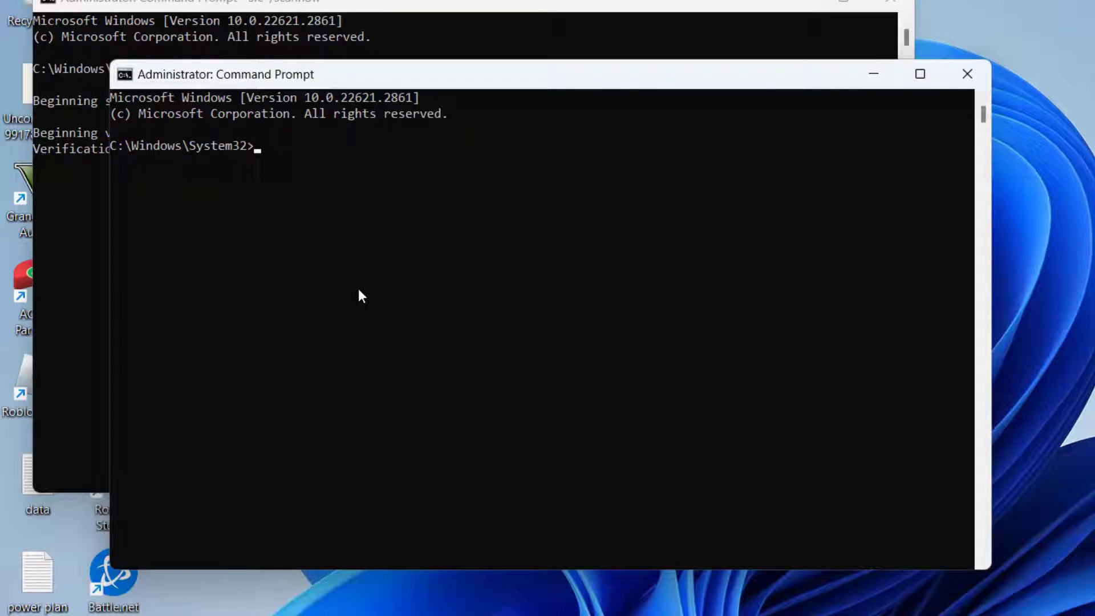
type("dism /online /c")
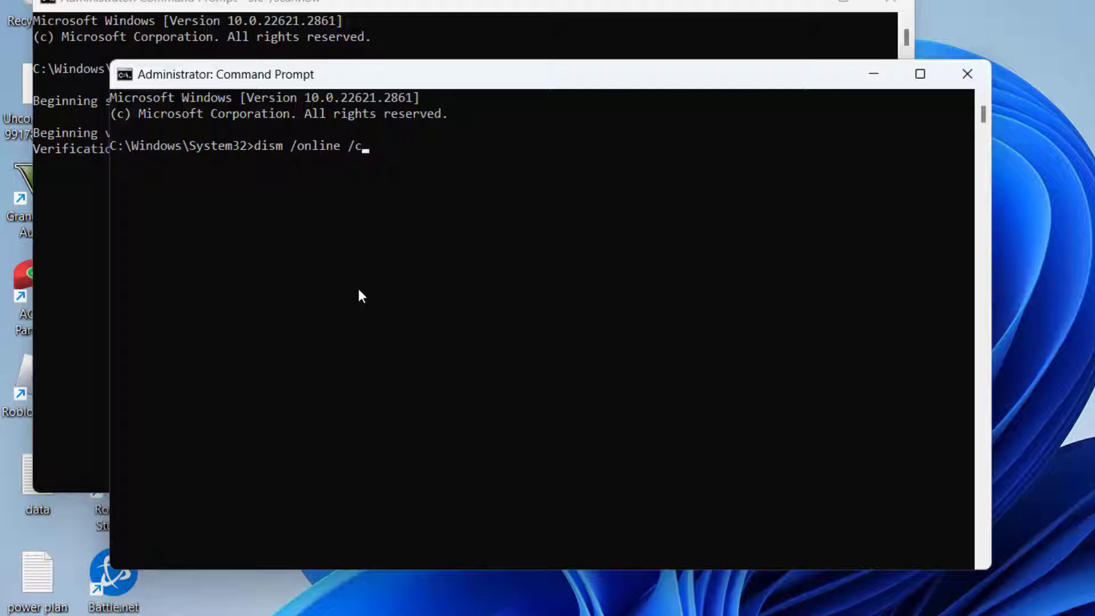
type("leanup-image /")
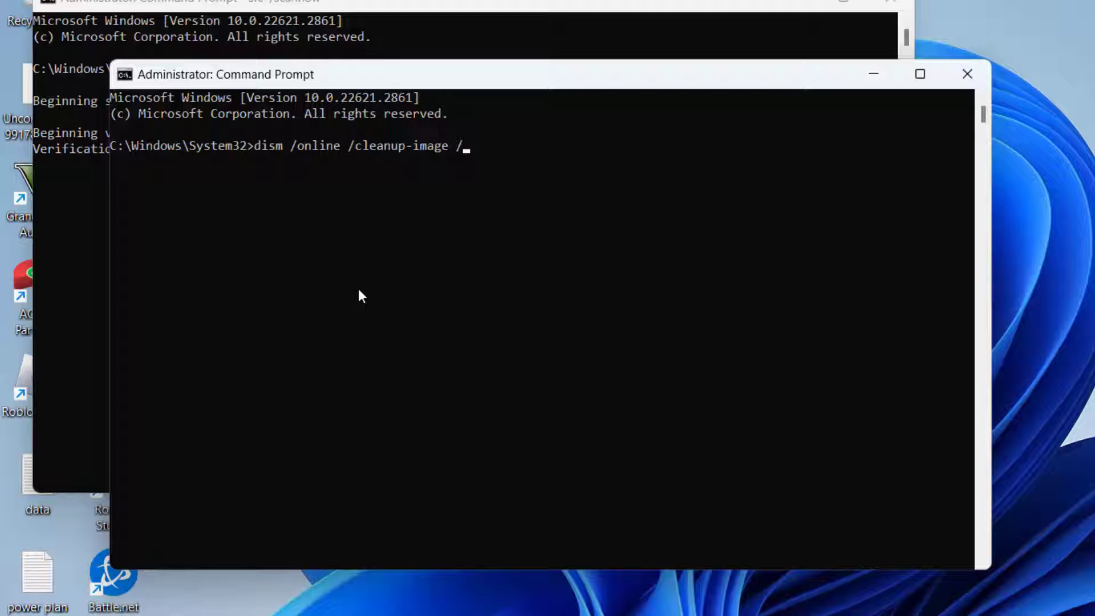
type("restorehealth")
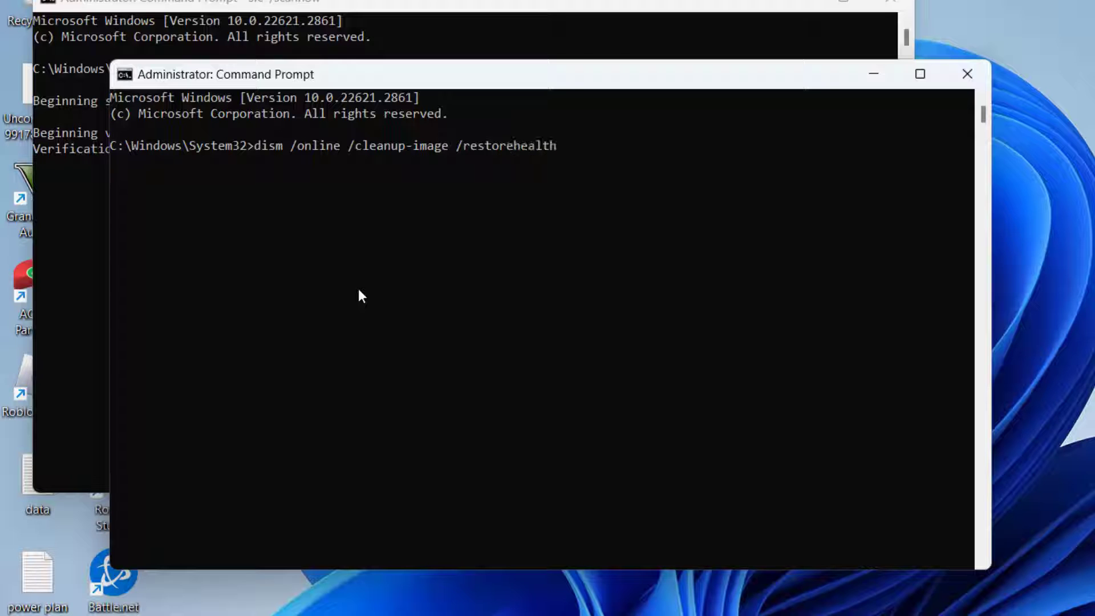
key("Return")
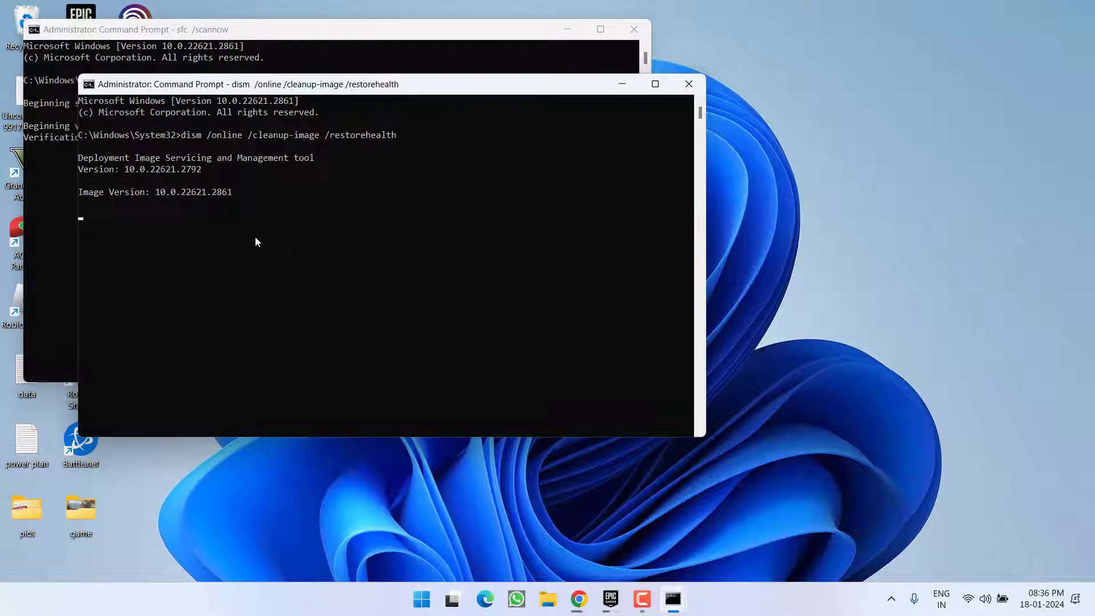
Step: Move the DISM console aside, then minimize both the DISM and sfc consoles
left_click_drag(336, 84, 637, 48)
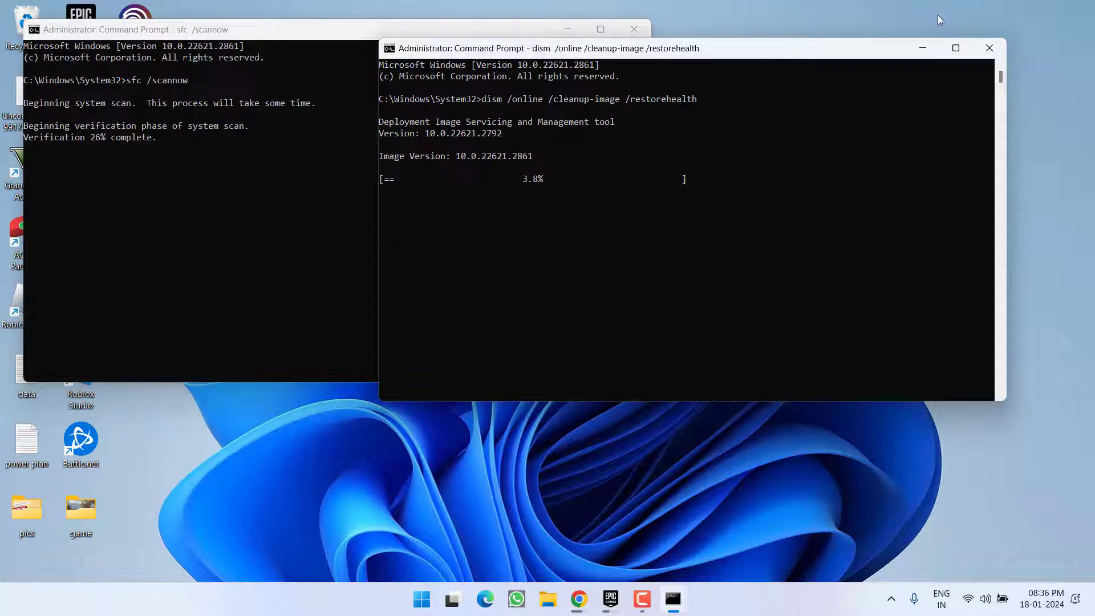
left_click(923, 47)
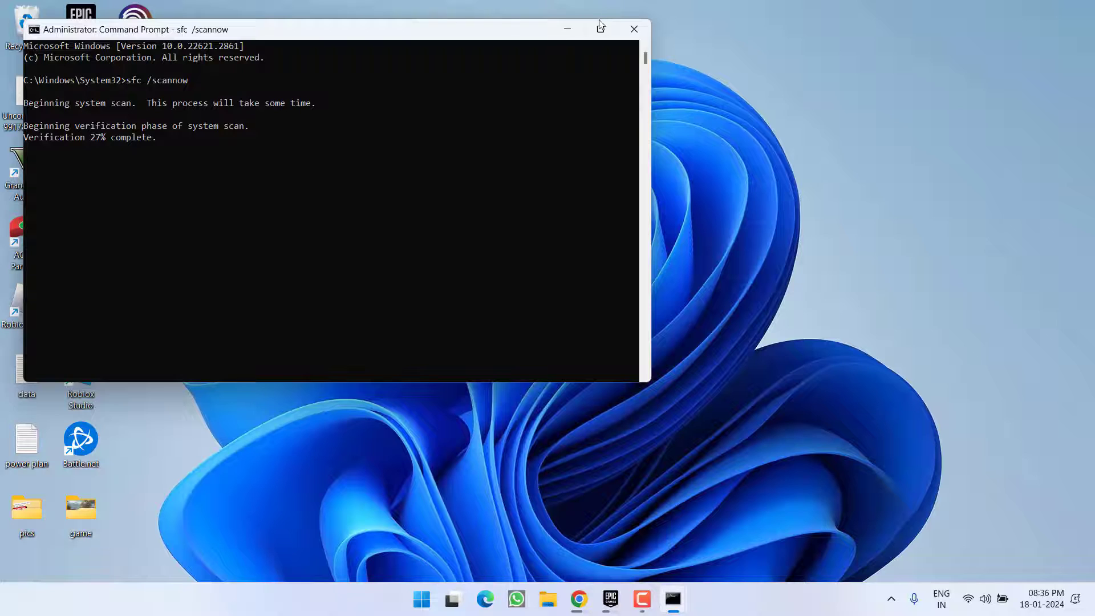
left_click(567, 29)
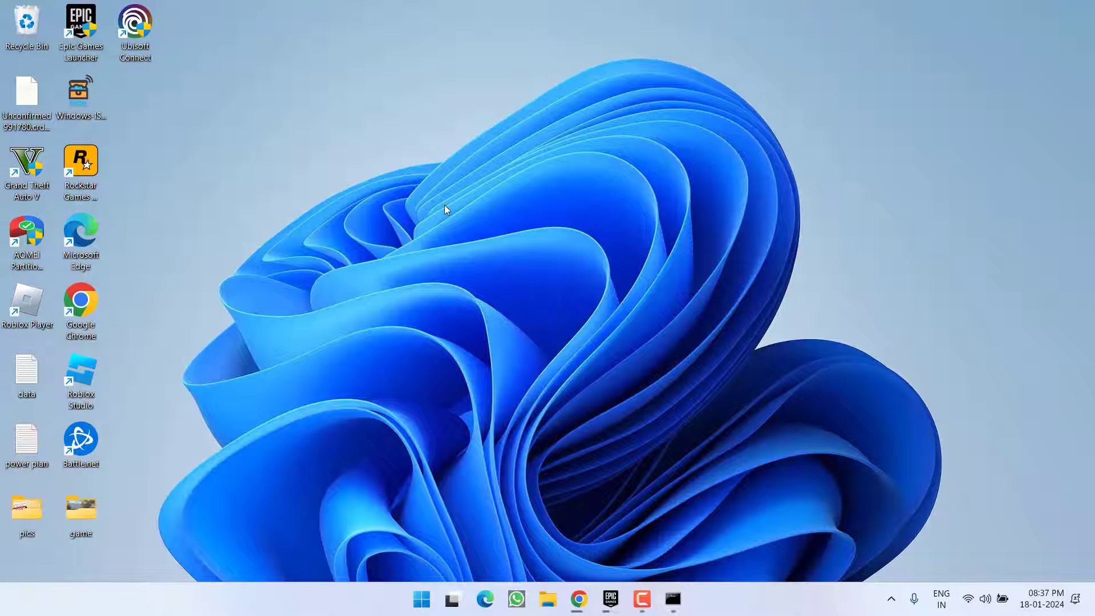
Step: Open Programs and Features by running appwiz.cpl from the Run box
right_click(417, 599)
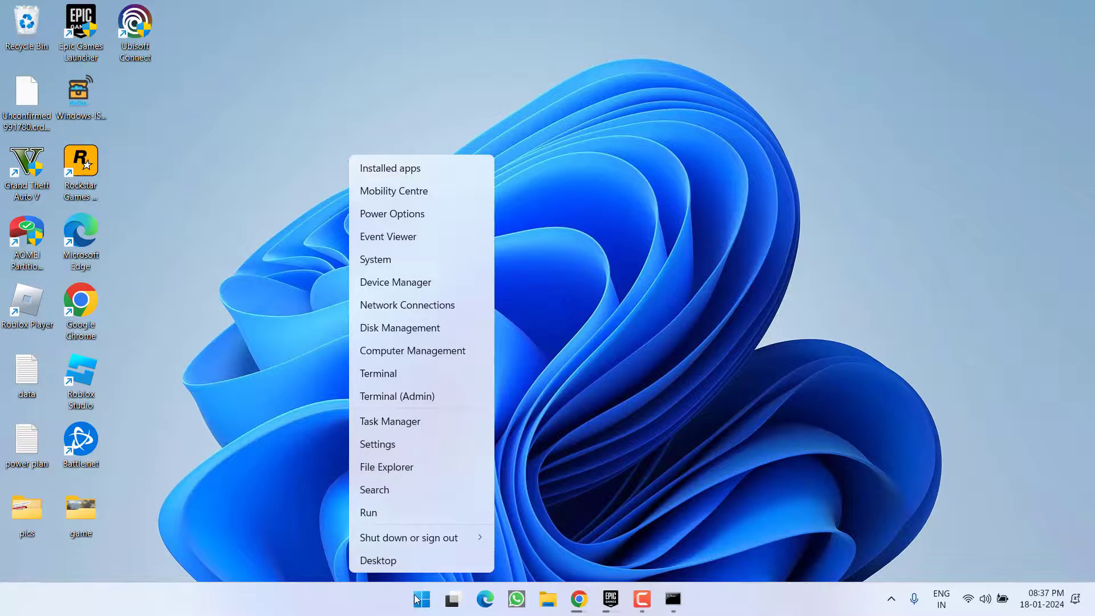
left_click(367, 513)
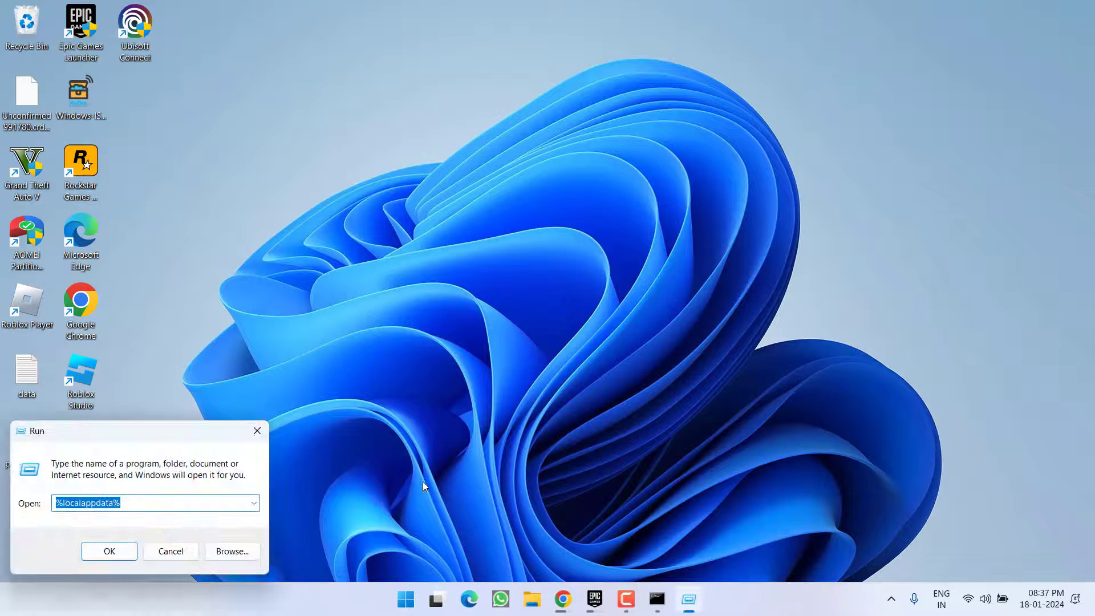
type("app")
key("Down")
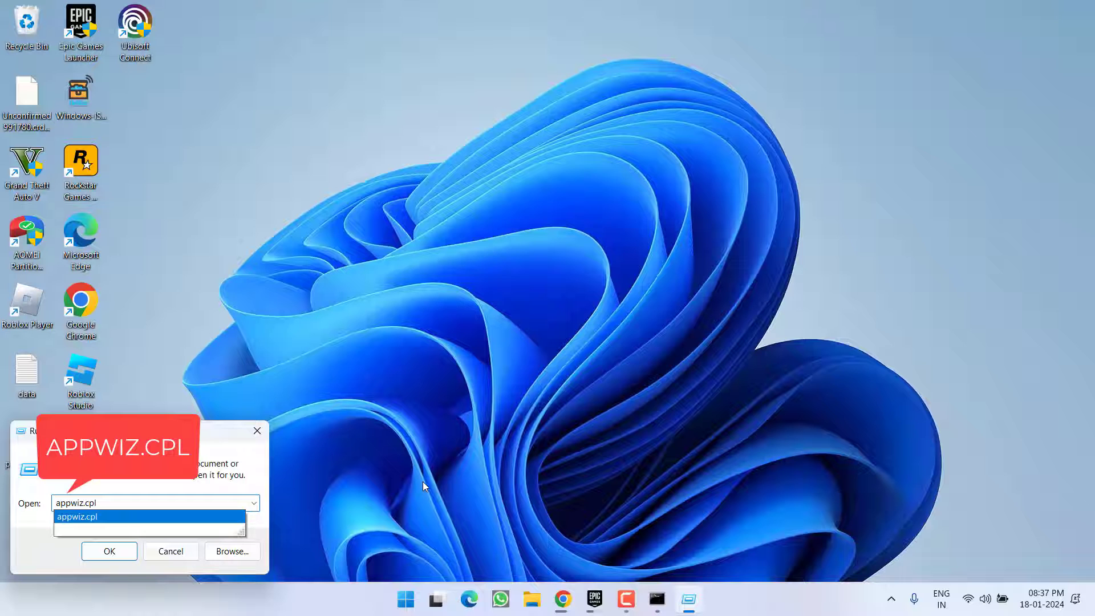
key("Return")
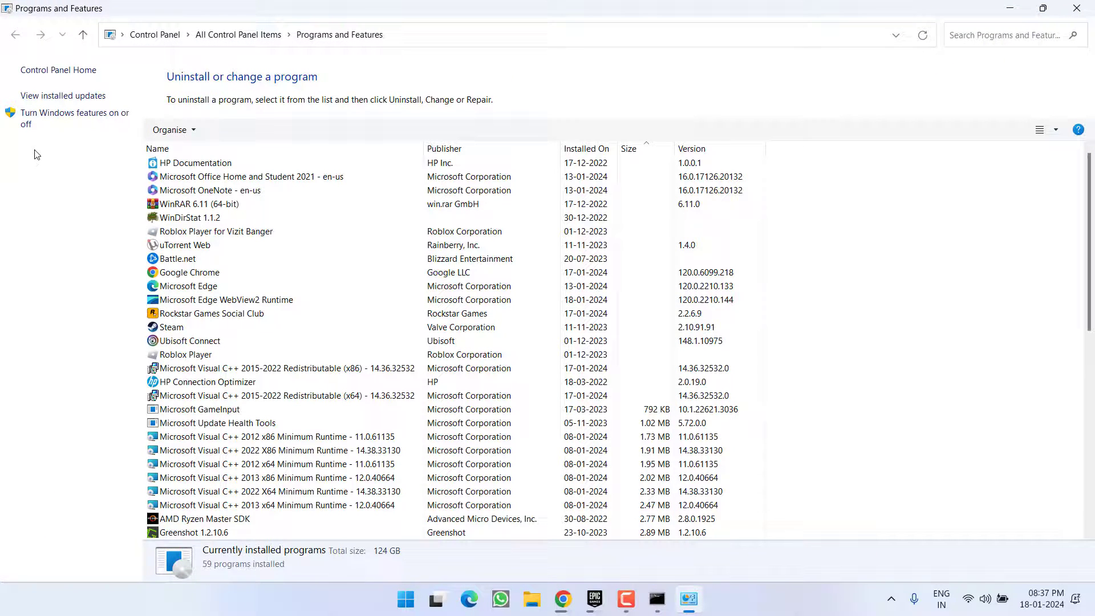
Step: In Windows Features, enable .NET Framework 3.5's WCF HTTP and Non-HTTP Activation
left_click(80, 123)
left_click(212, 313)
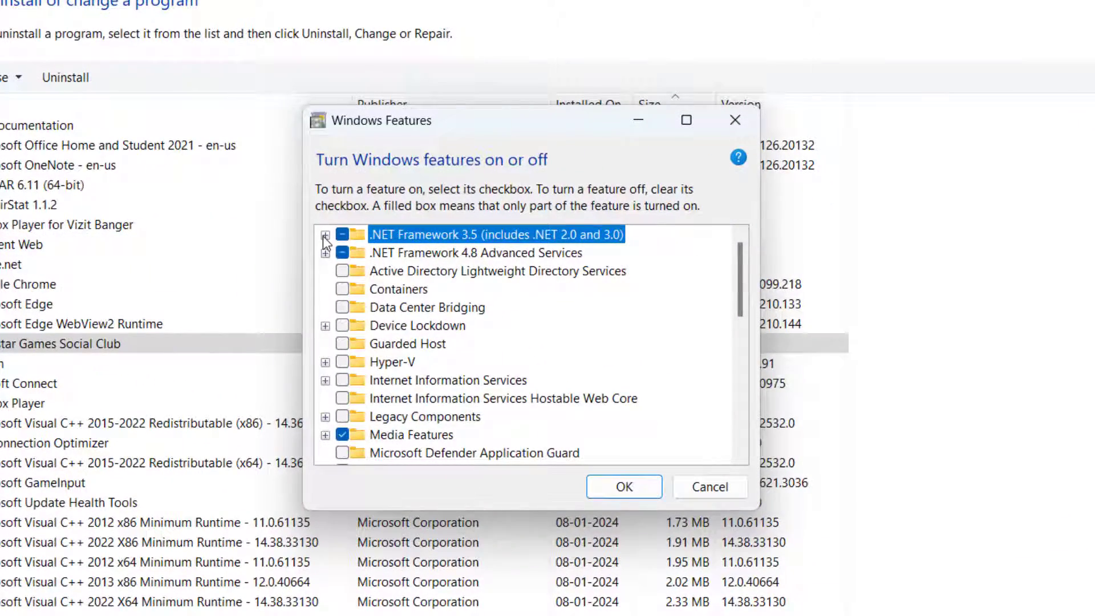
left_click(374, 237)
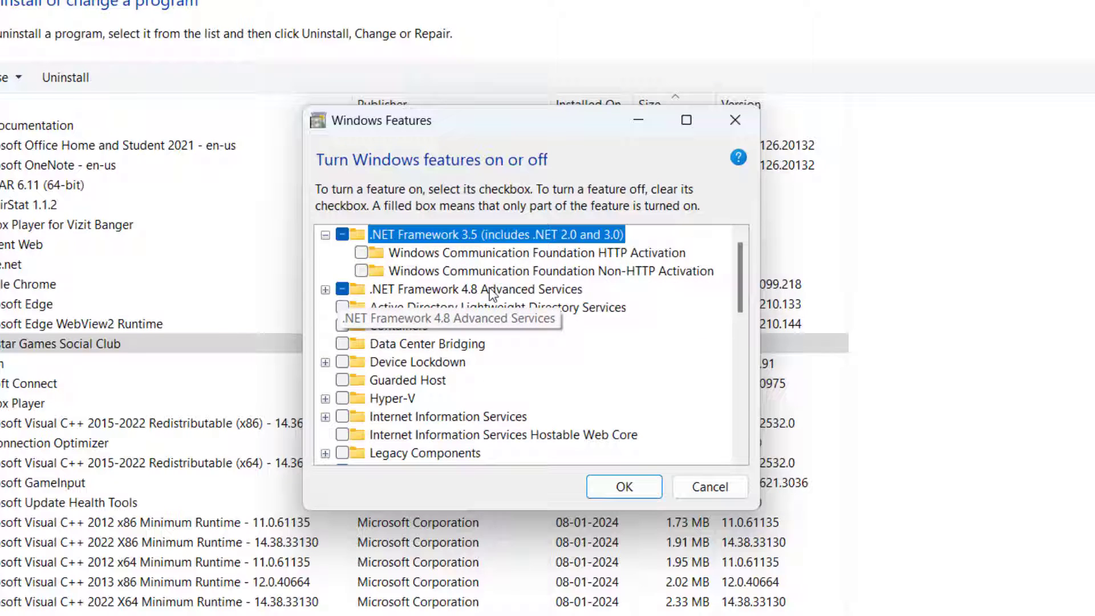
left_click(326, 290)
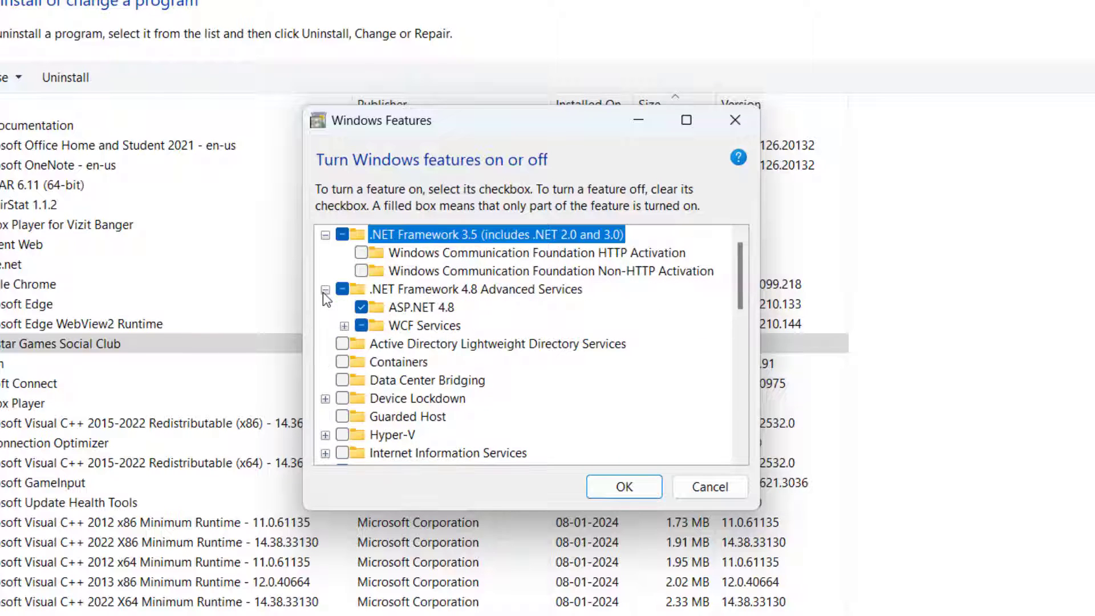
left_click(361, 253)
left_click(362, 269)
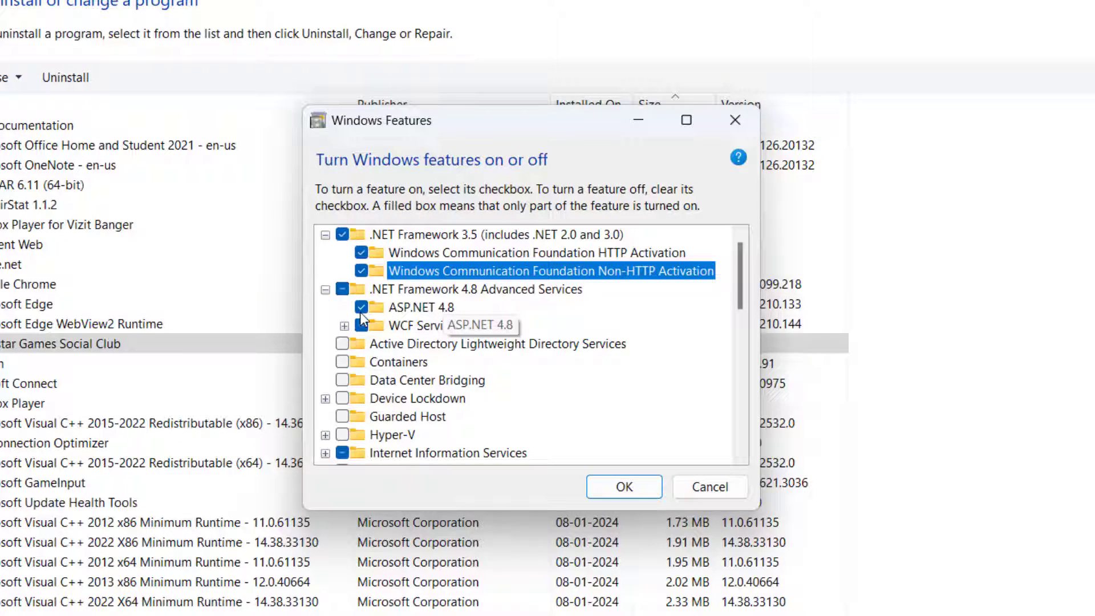
Step: Enable WCF HTTP, MSMQ, Named Pipe and TCP Activation under .NET 4.8, then close
left_click(344, 325)
left_click(381, 344)
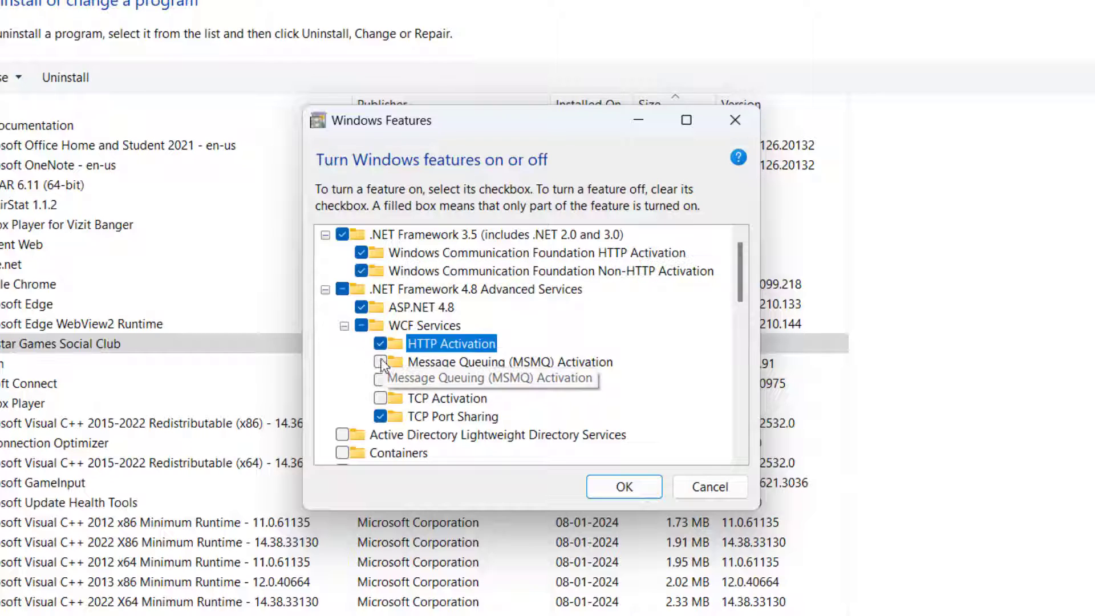
left_click(381, 363)
left_click(380, 381)
left_click(380, 399)
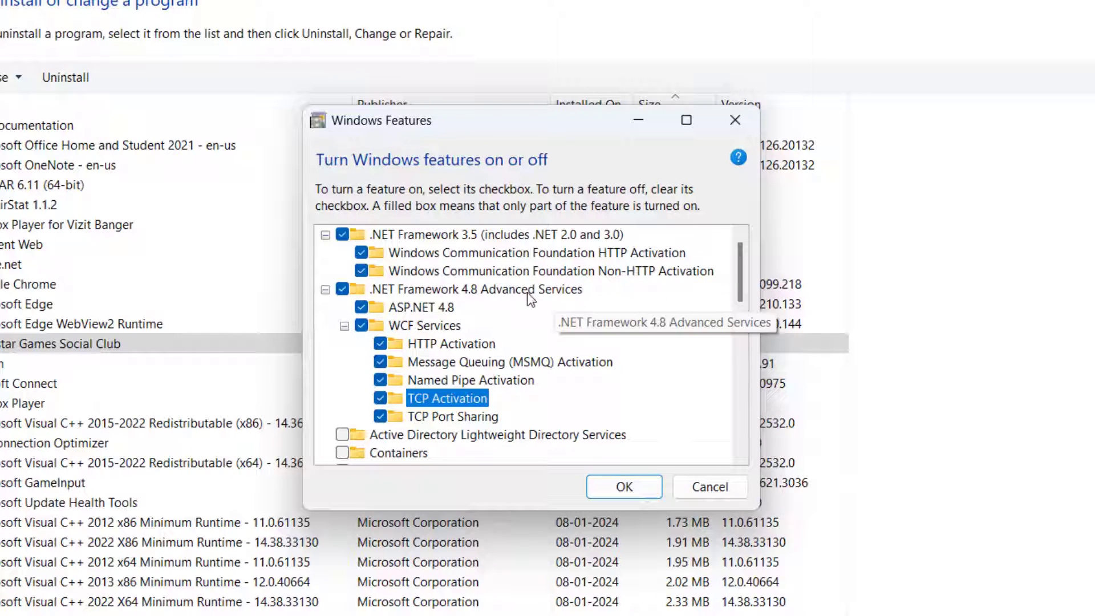
left_click(565, 290)
left_click(549, 236)
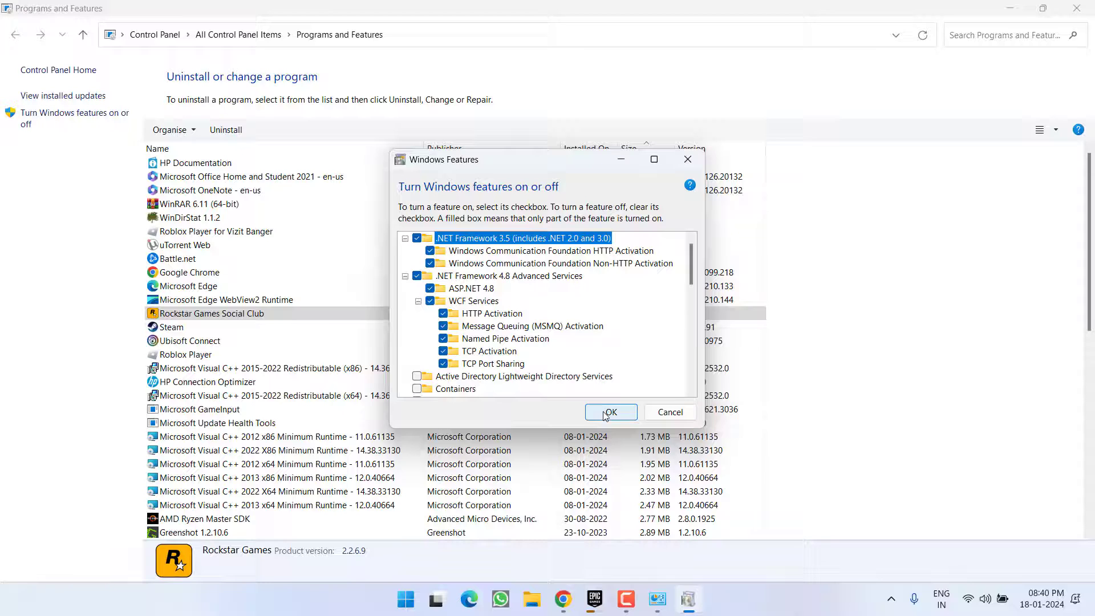
left_click(670, 412)
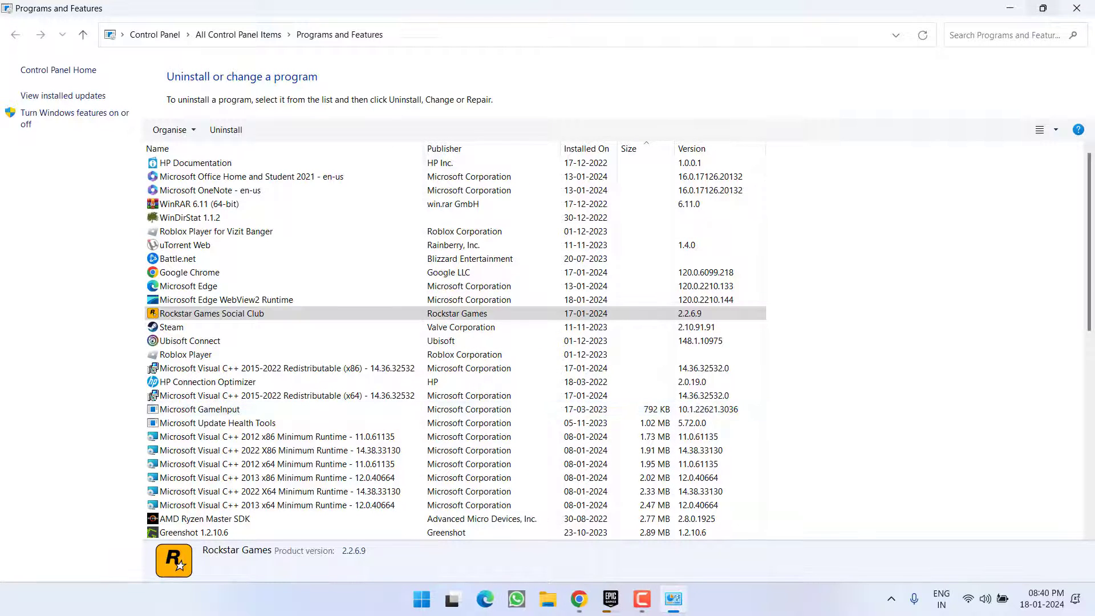
Step: Download the .NET Framework Repair Tool NetFxRepairTool.exe from Microsoft to the Desktop
left_click(1077, 8)
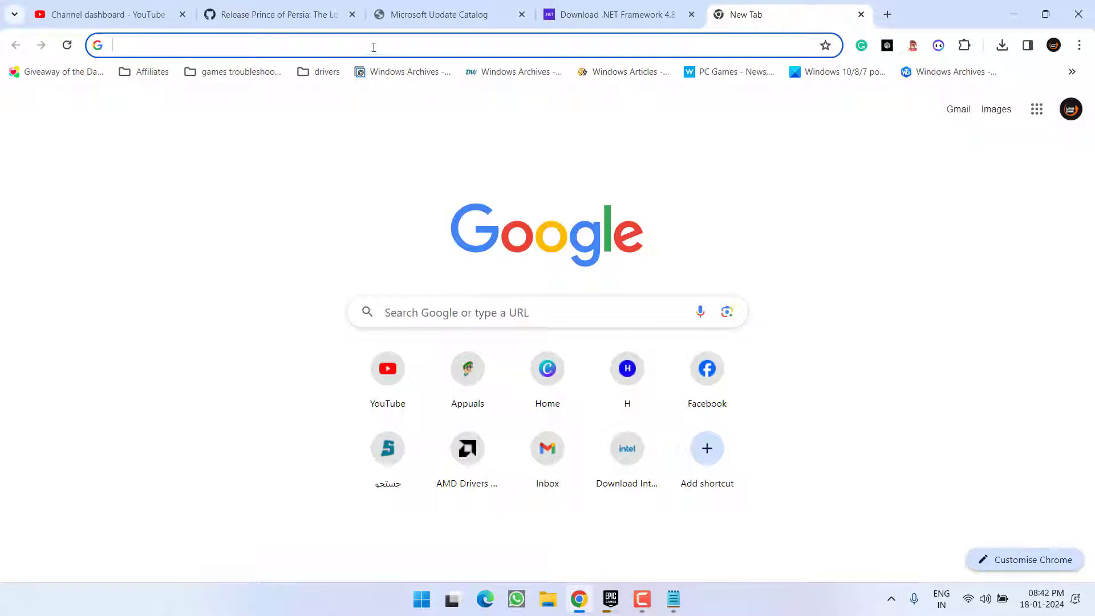
left_click(376, 46)
type("https://www.microsoft.com/en-us/download/details.aspx?id=30135")
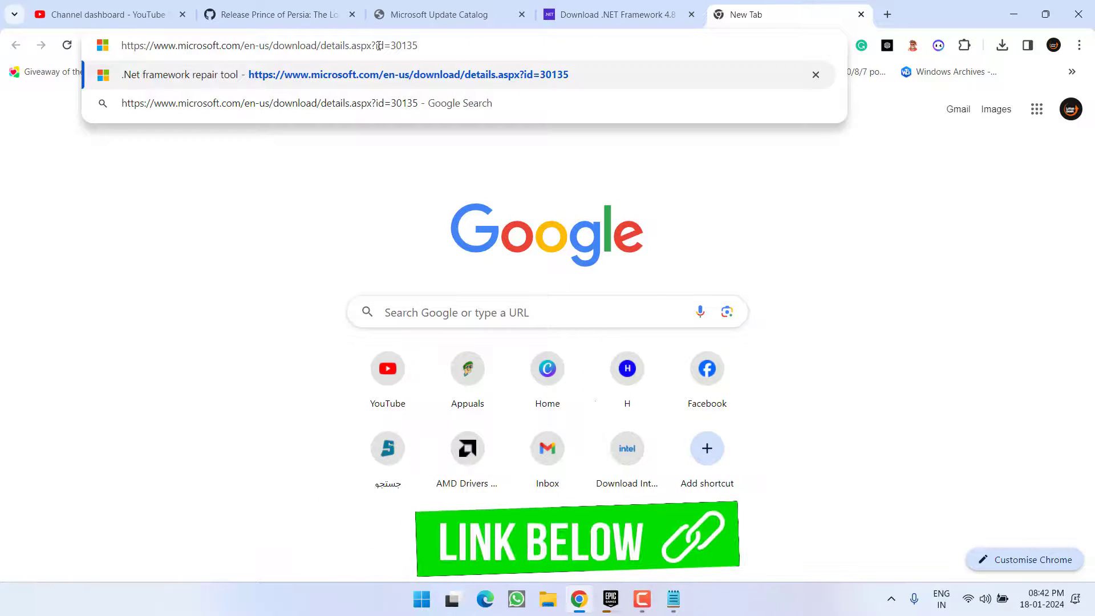
key("Return")
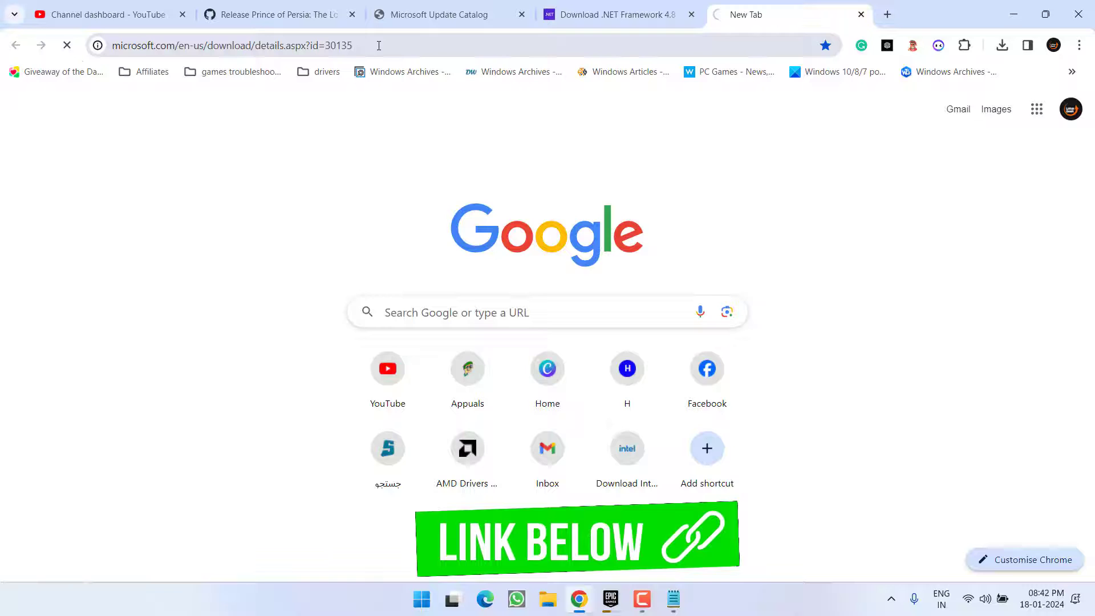
scroll(639, 365, "down", 2)
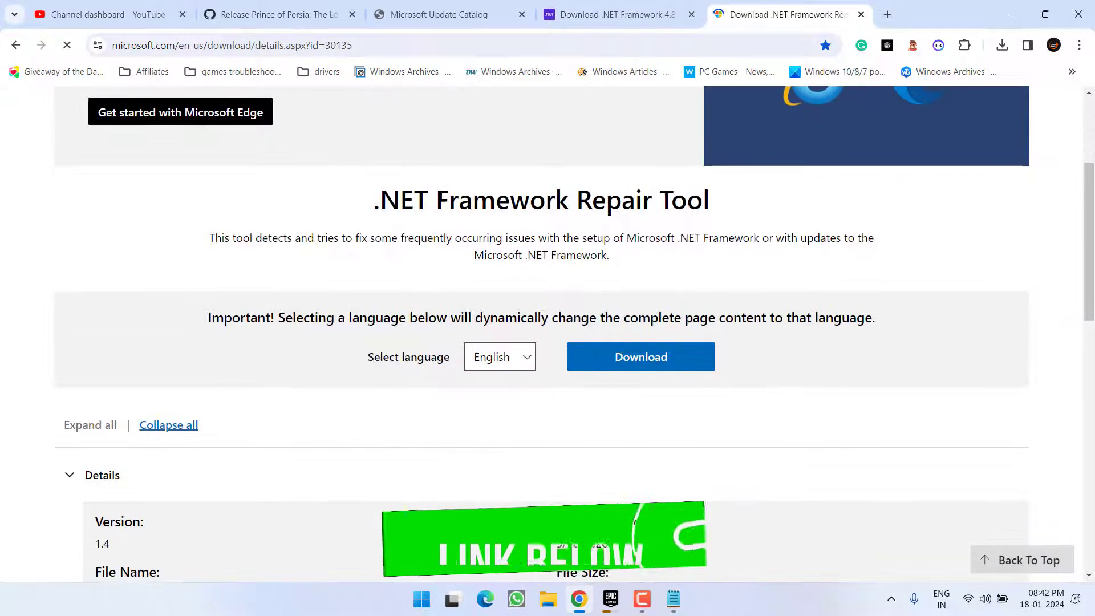
left_click(654, 356)
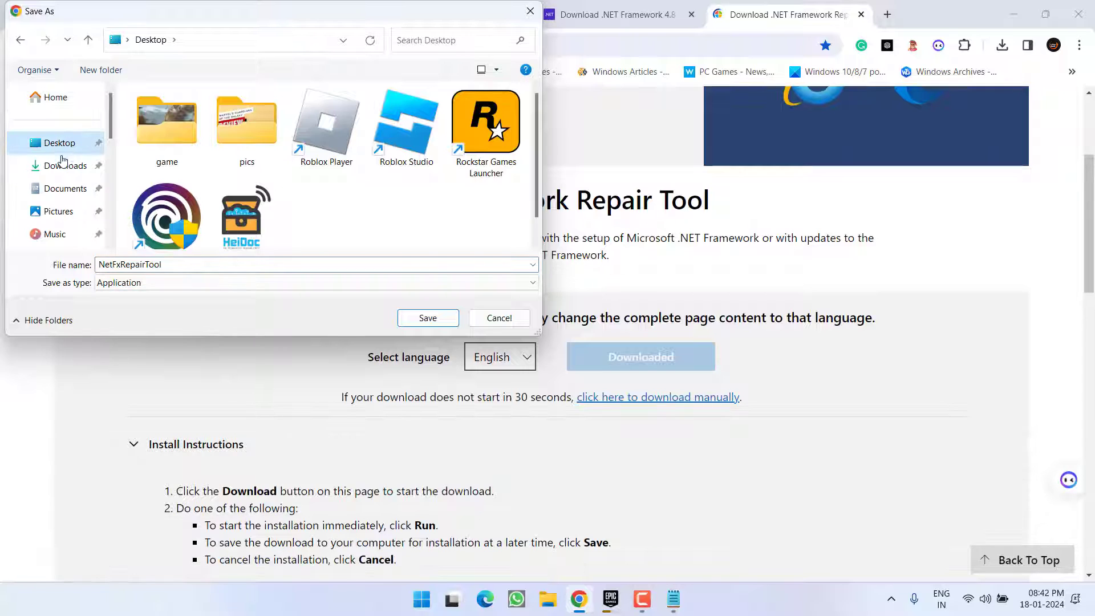
left_click(428, 318)
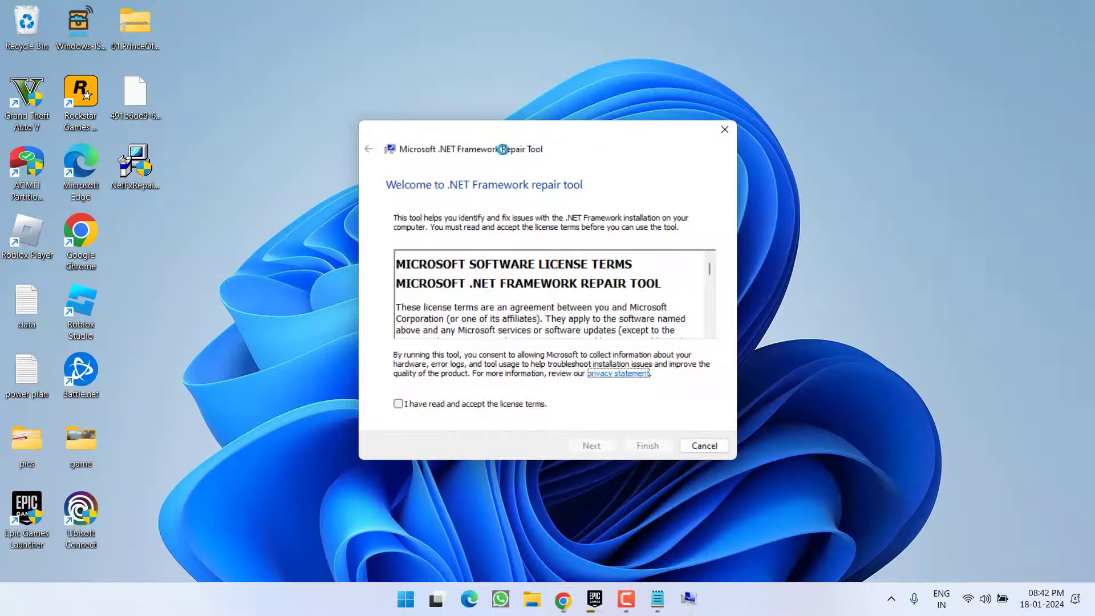
Step: Accept the repair tool's license, review its recommended changes, then cancel and close it
left_click(463, 404)
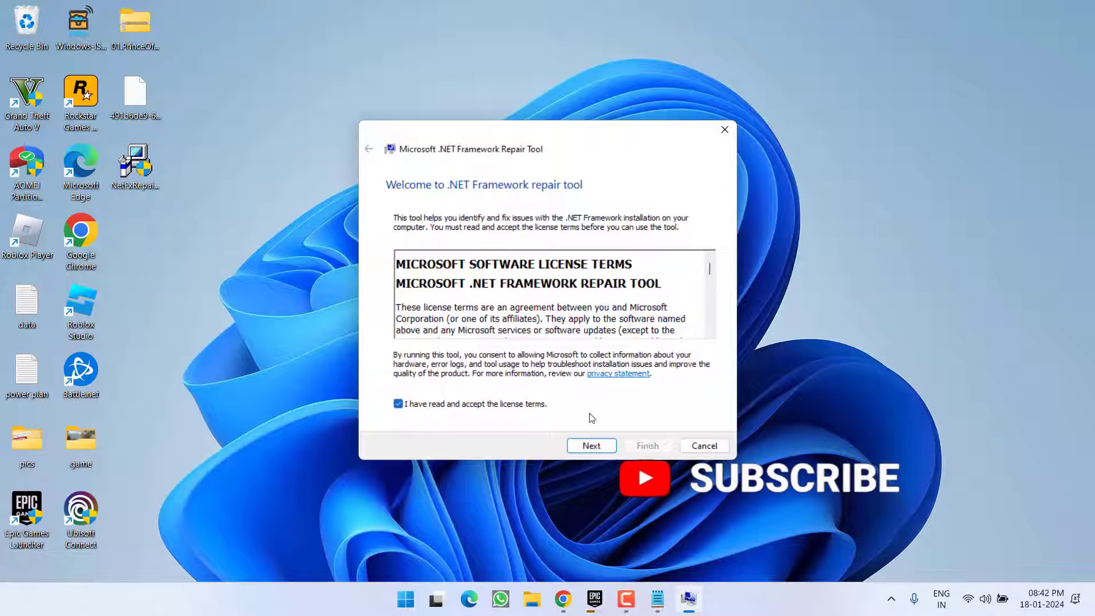
left_click(592, 447)
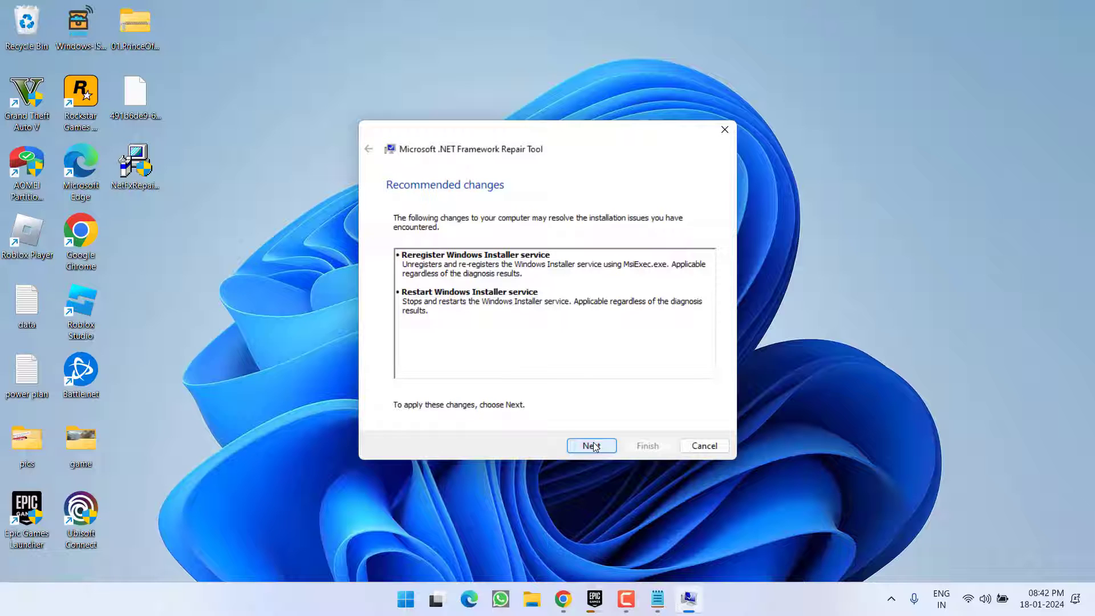
left_click(701, 446)
left_click(584, 349)
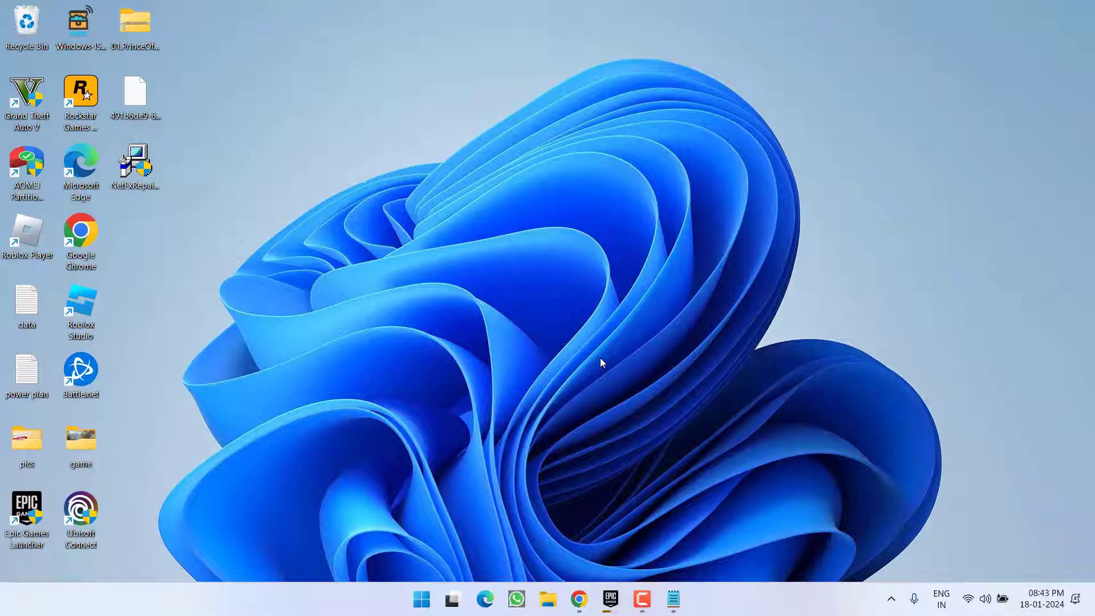
Step: Bring Chrome back to the Microsoft Update Catalog results for KB4474419
left_click(576, 590)
left_click(451, 14)
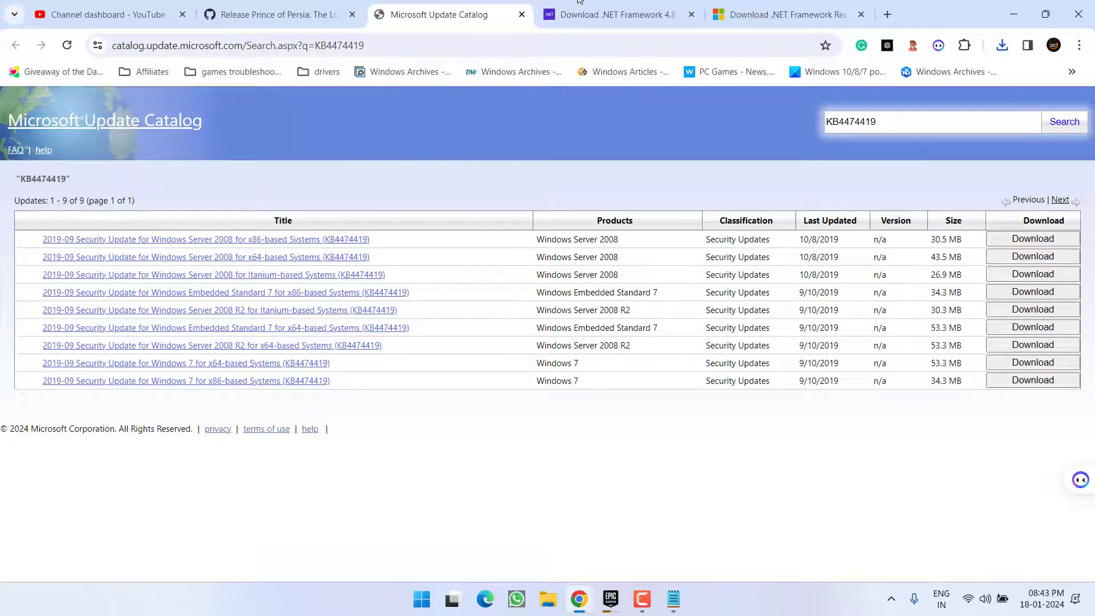
left_click_drag(919, 124, 818, 130)
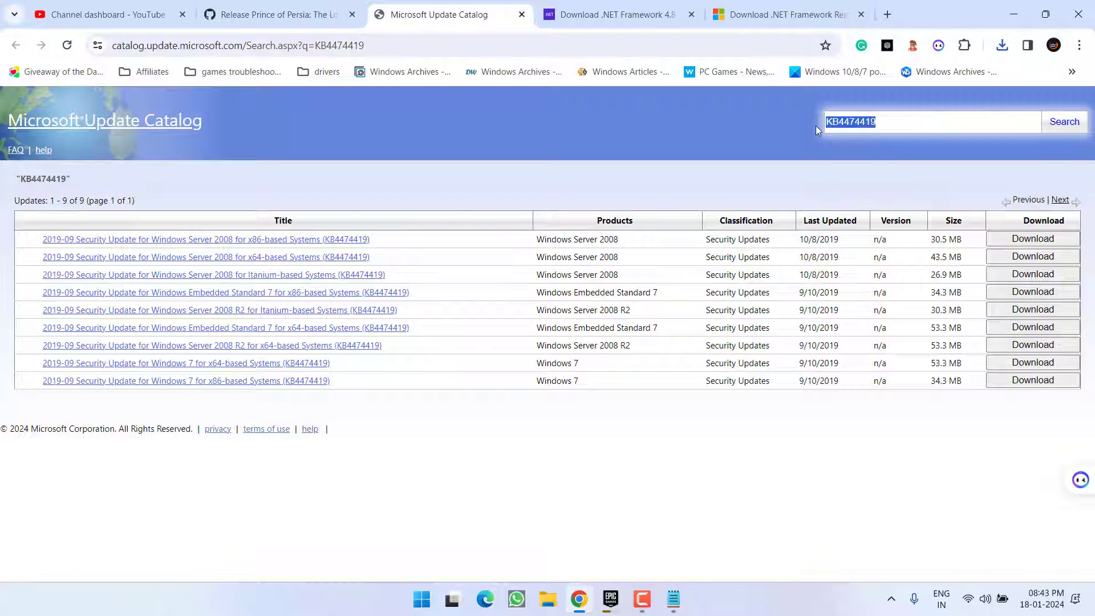
left_click(366, 485)
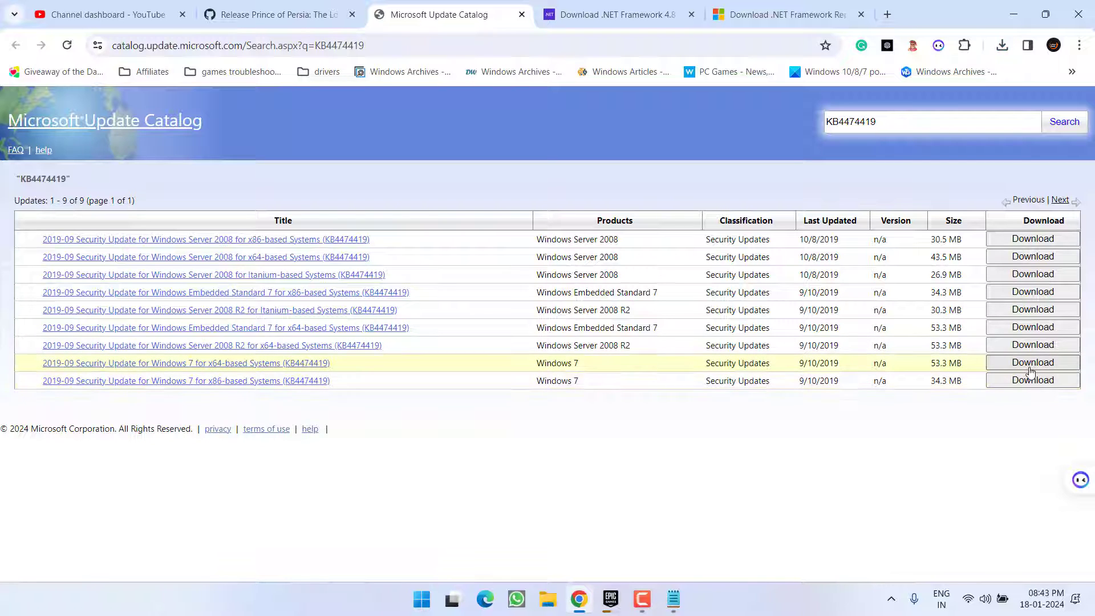
Step: Save the 53.3 MB Windows 7 x64 KB4474419 .msu to the Desktop and close the download window
left_click(1032, 363)
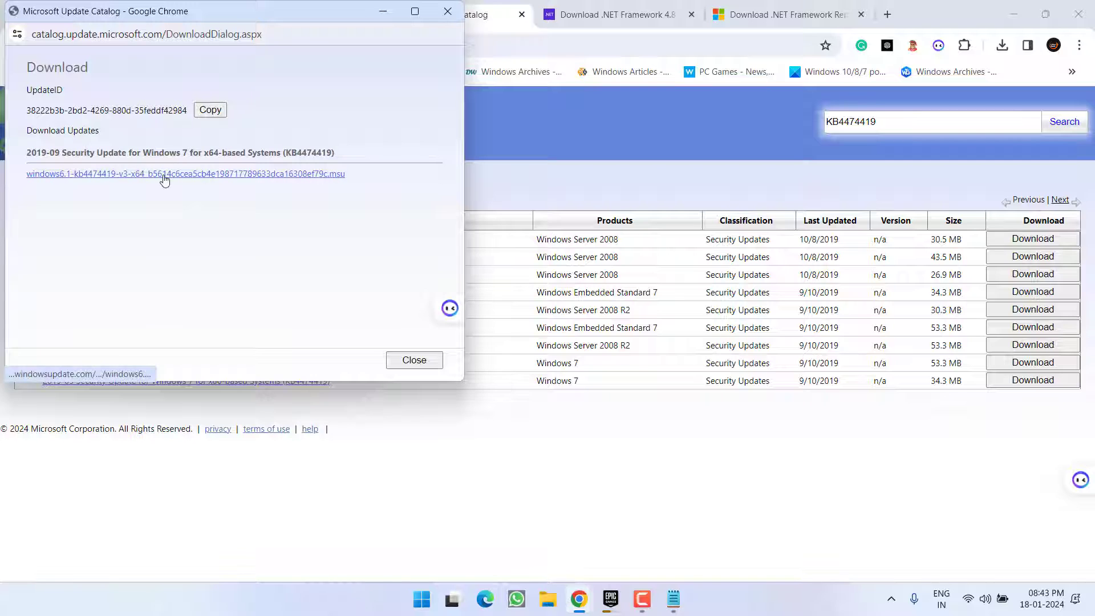
left_click(163, 176)
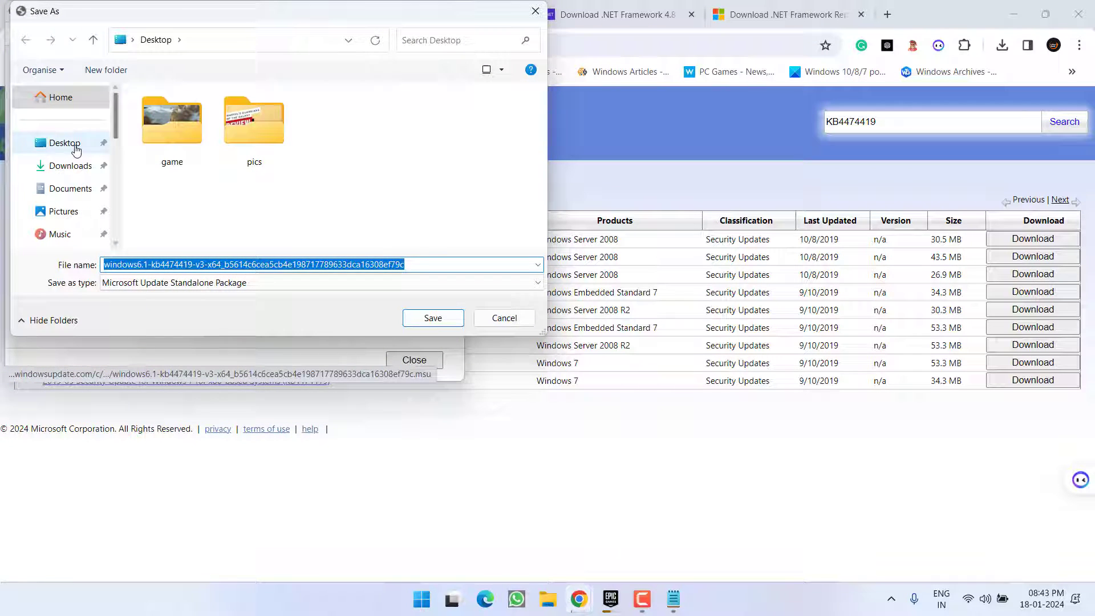
left_click(433, 318)
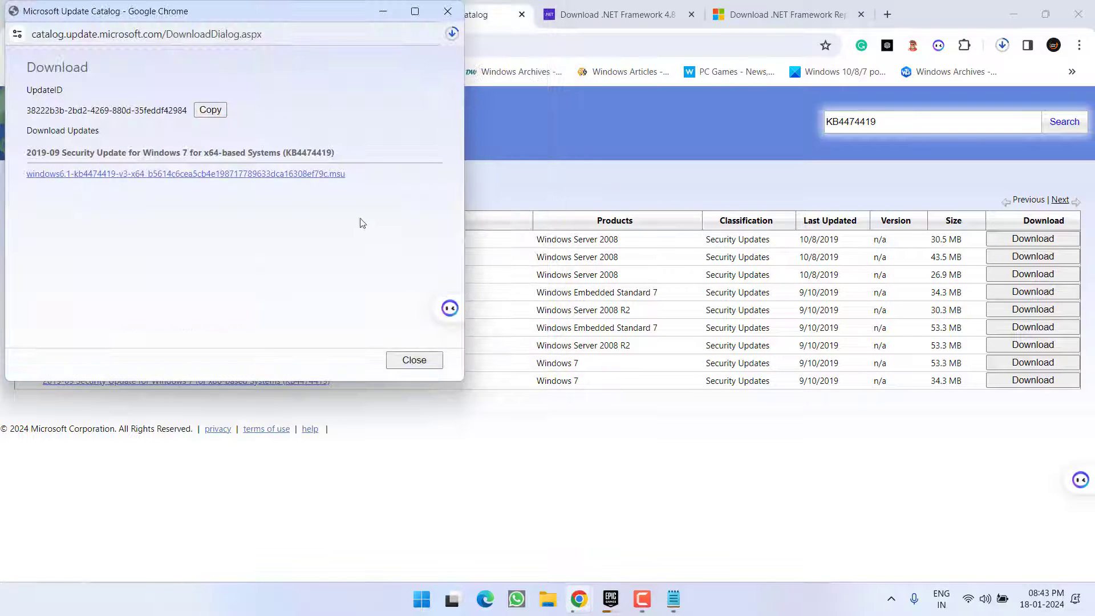
left_click(451, 33)
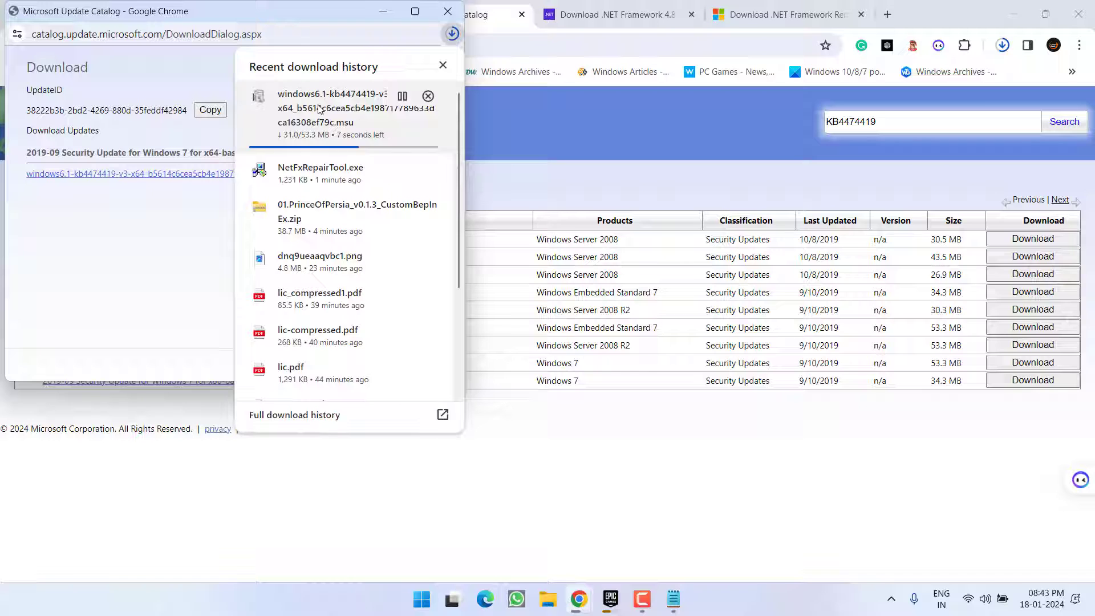
left_click(134, 251)
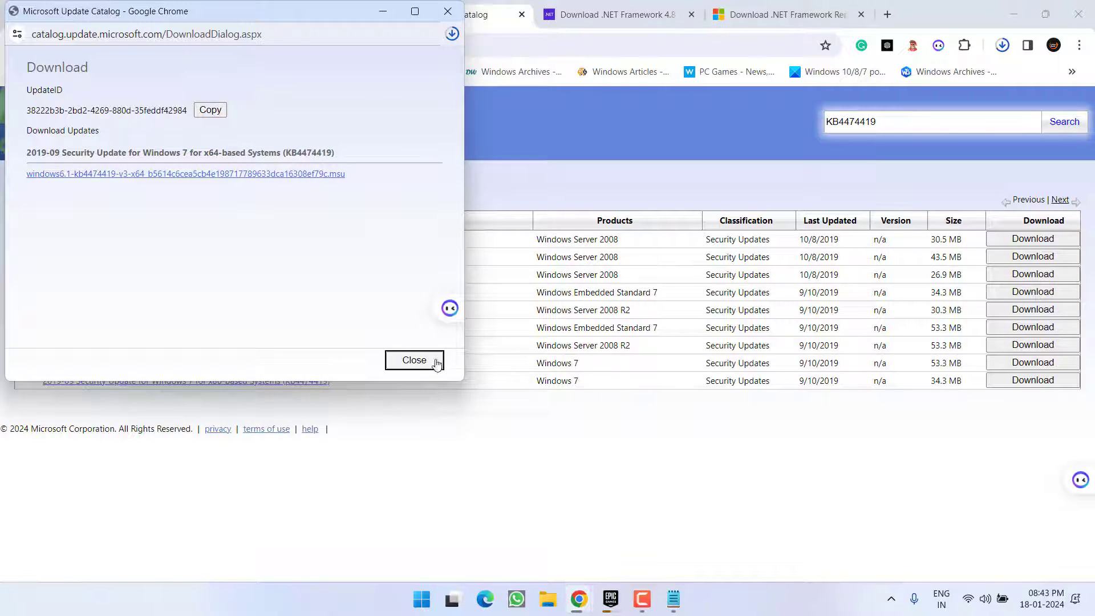
left_click(414, 360)
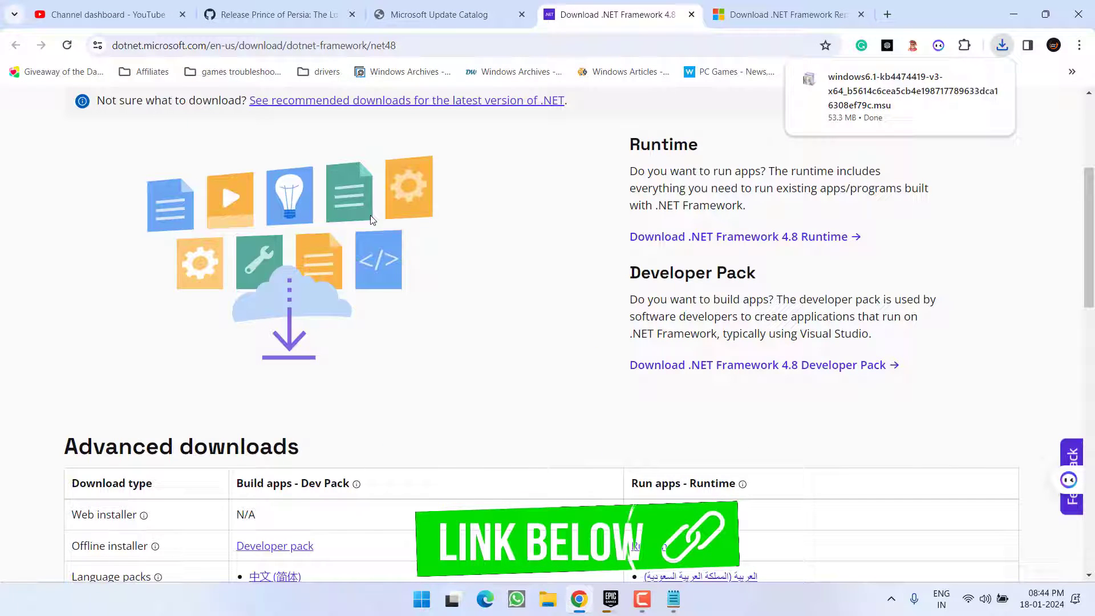
scroll(385, 201, "down", 5)
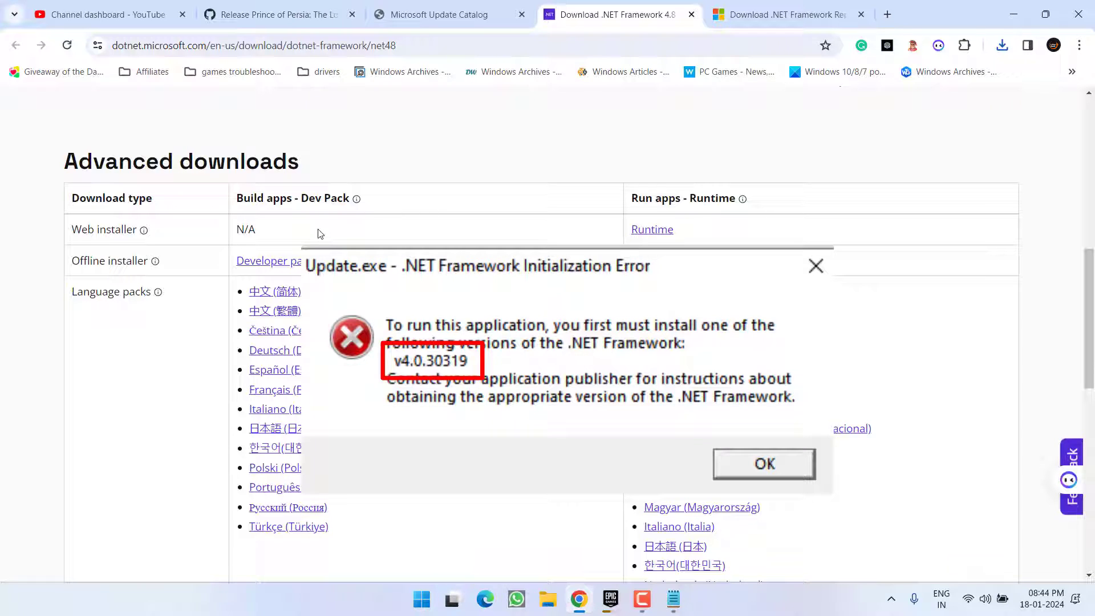
left_click_drag(72, 265, 144, 267)
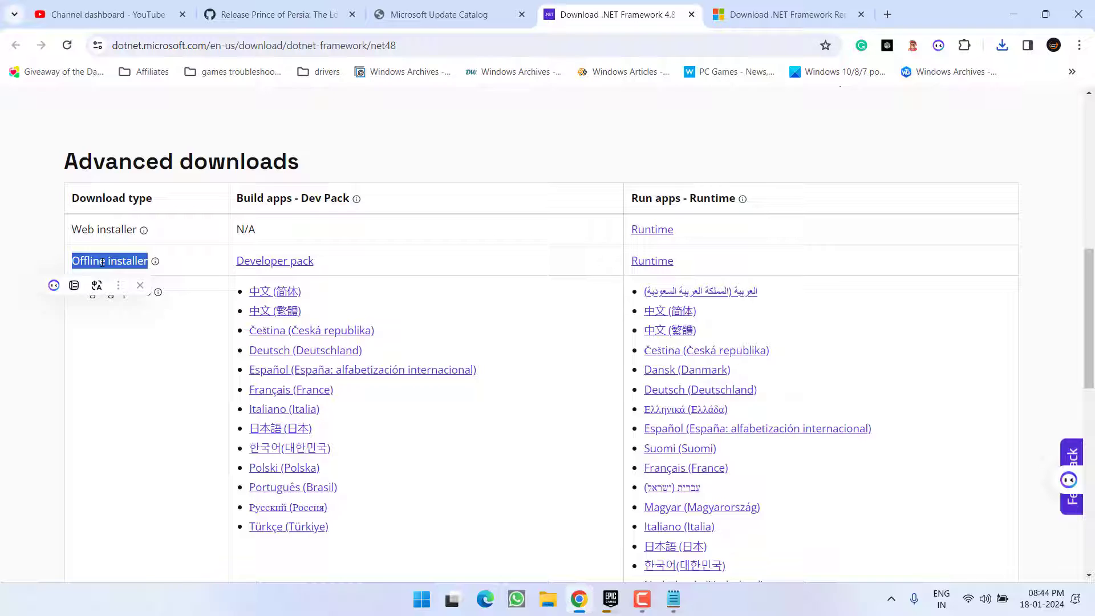
left_click(103, 262)
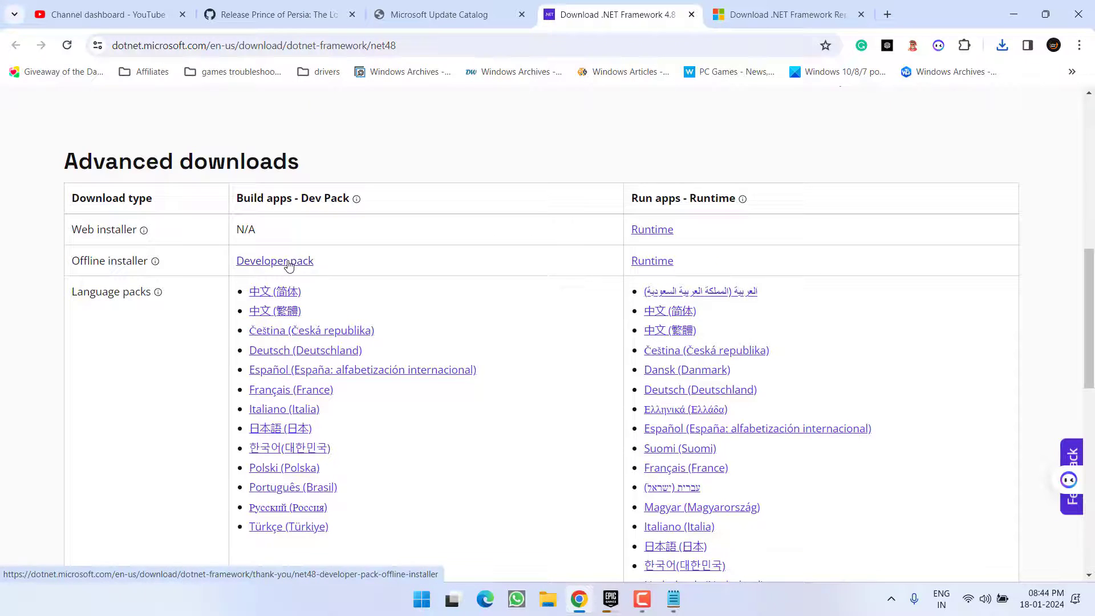
scroll(288, 264, "down", 10)
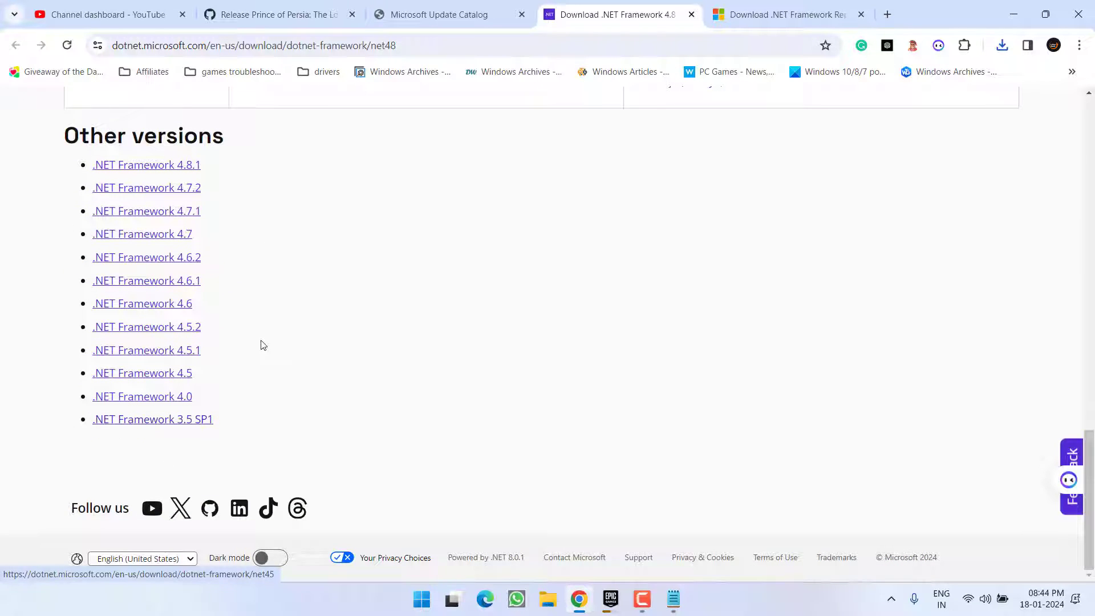
scroll(306, 392, "up", 8)
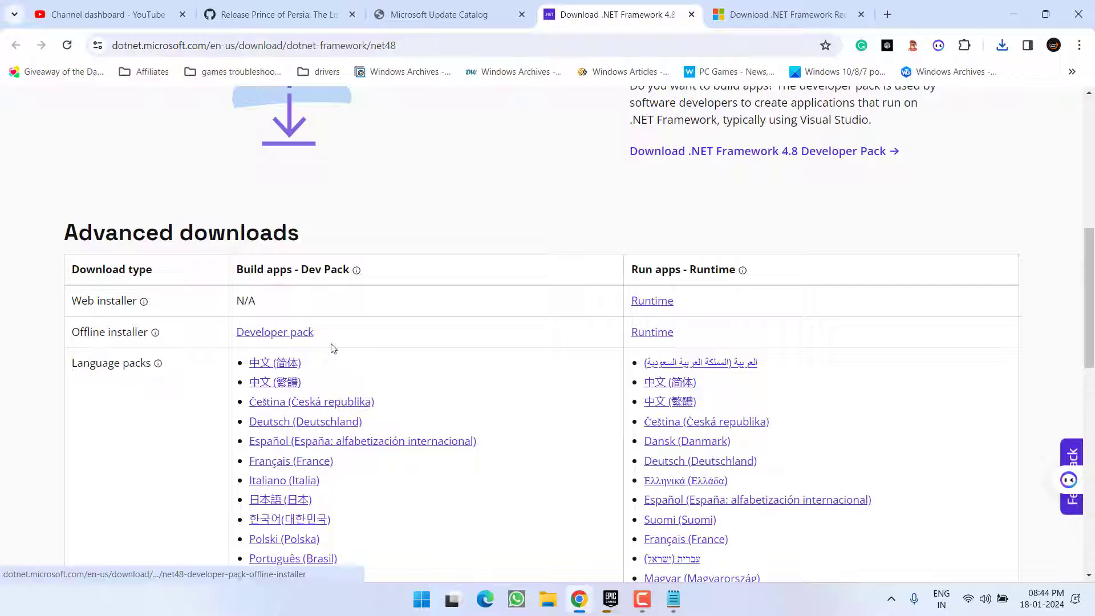
Step: Save the .NET 4.8 Developer Pack installer ndp48-devpack-enu.exe to the Desktop, then go back
left_click(266, 333)
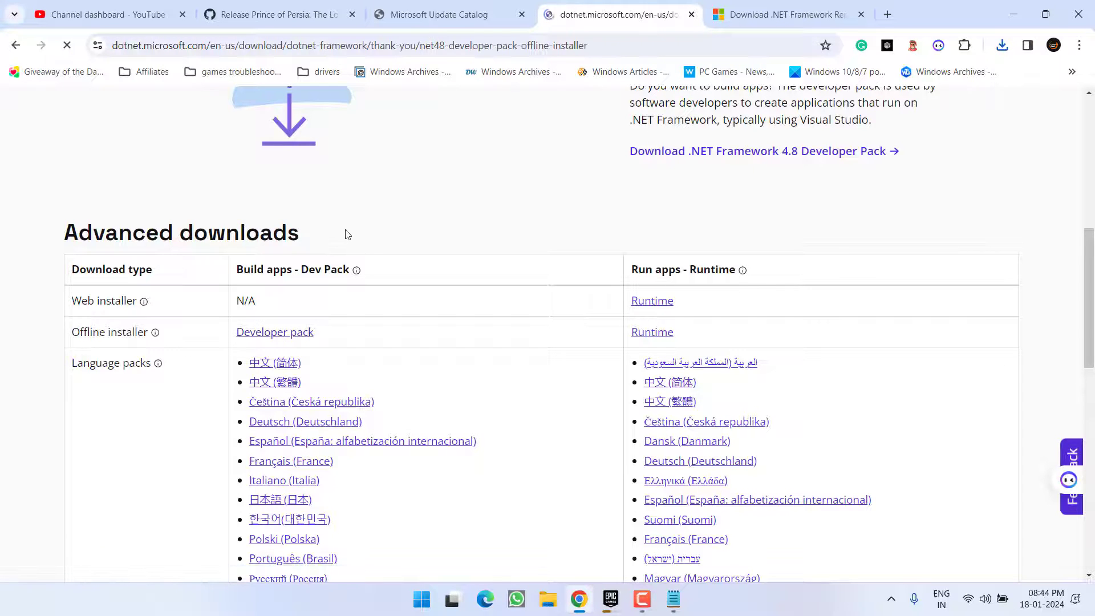
left_click(65, 142)
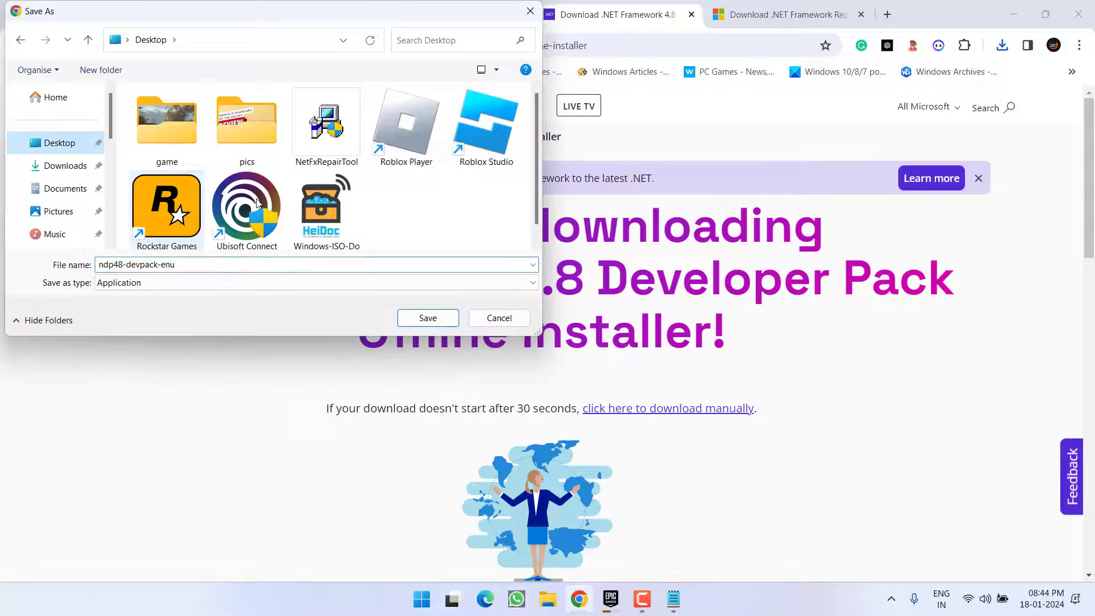
left_click(427, 318)
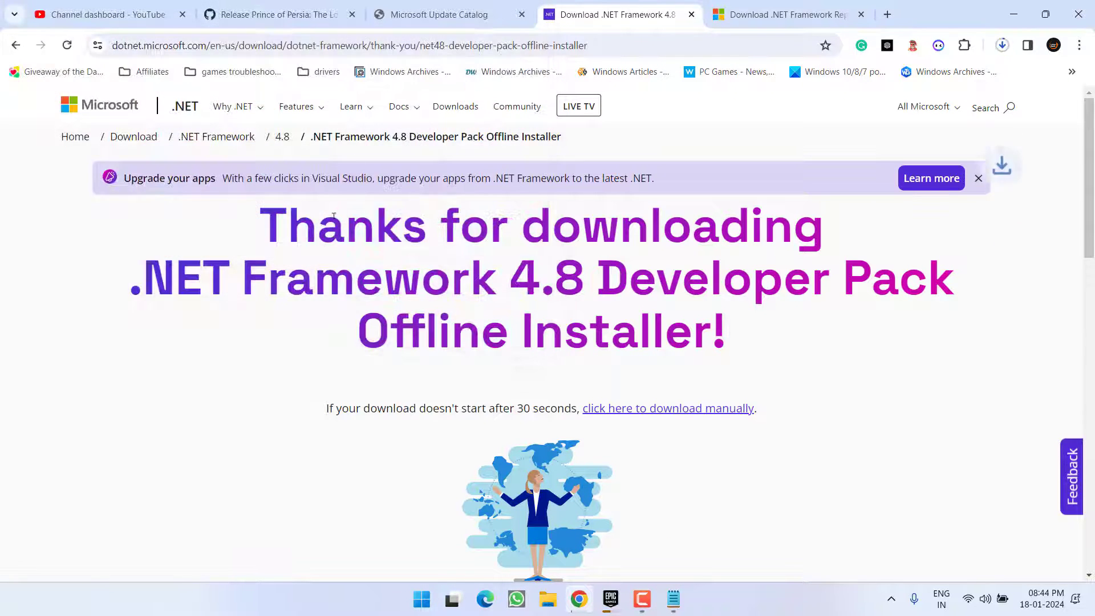
left_click(995, 45)
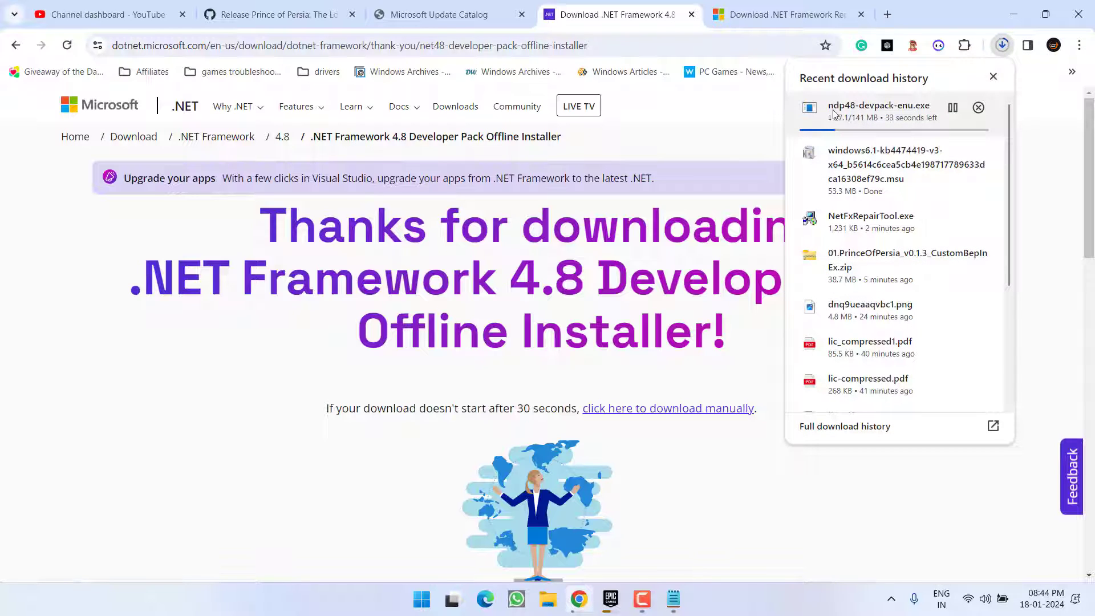
left_click(16, 49)
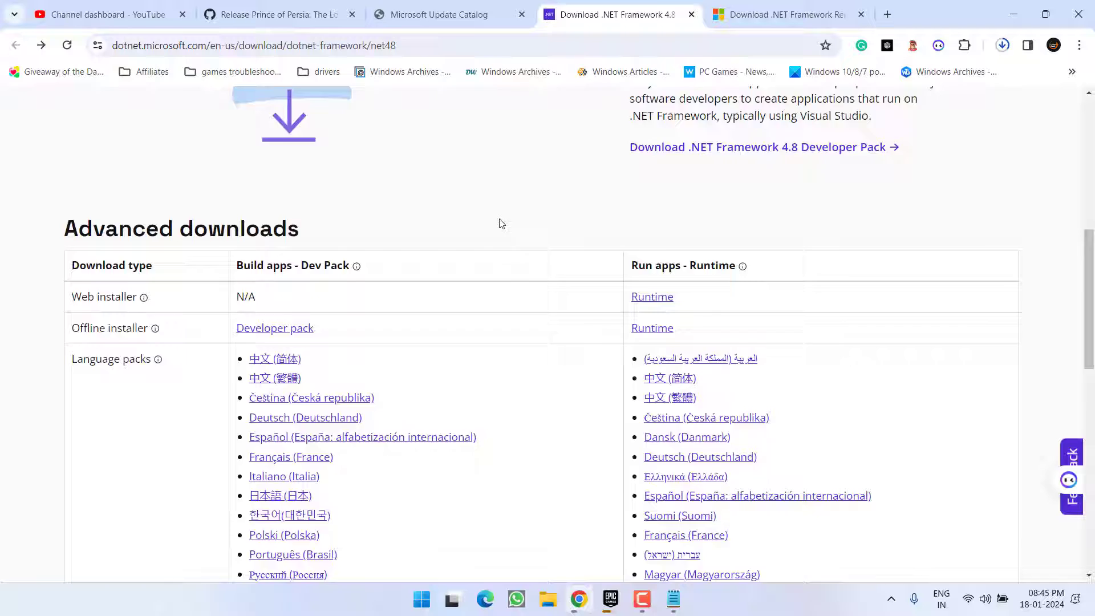
scroll(499, 225, "down", 10)
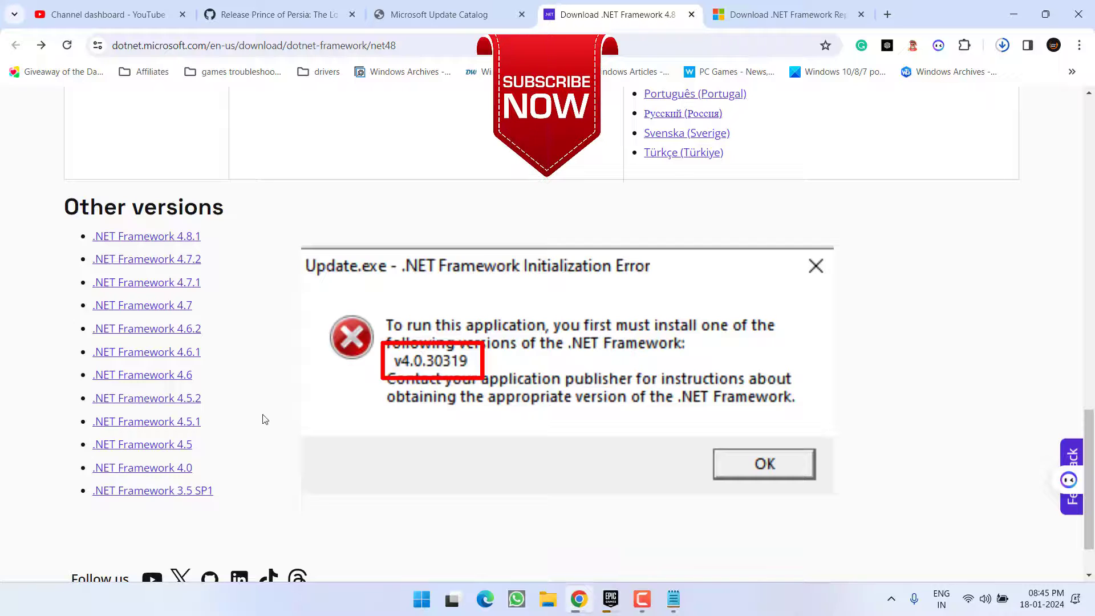
scroll(288, 430, "up", 10)
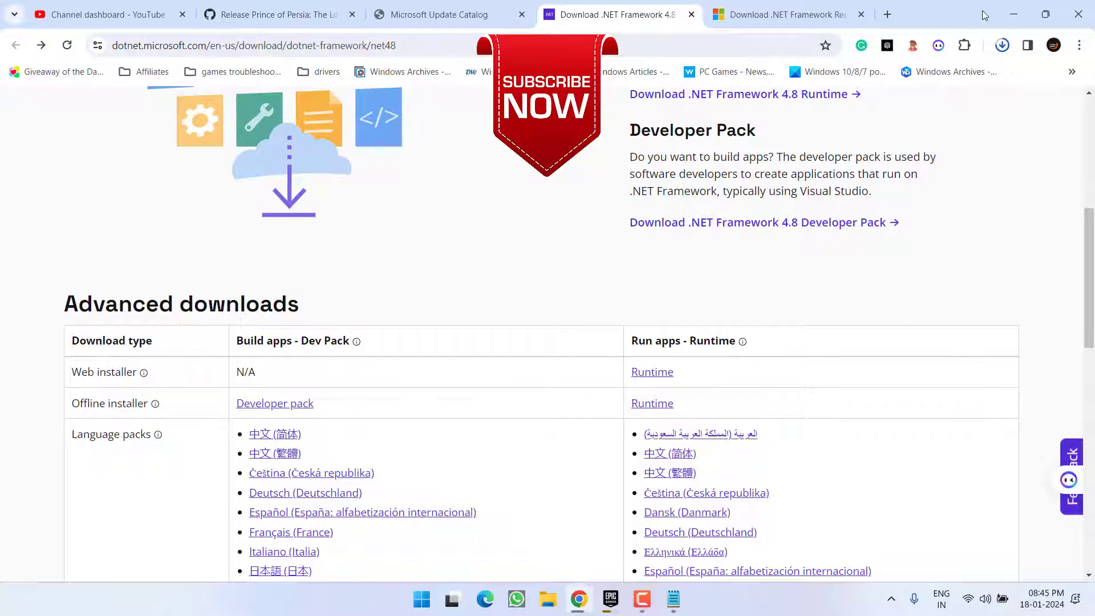
Step: Minimize Chrome to reveal the desktop with the downloaded installers
left_click(1014, 14)
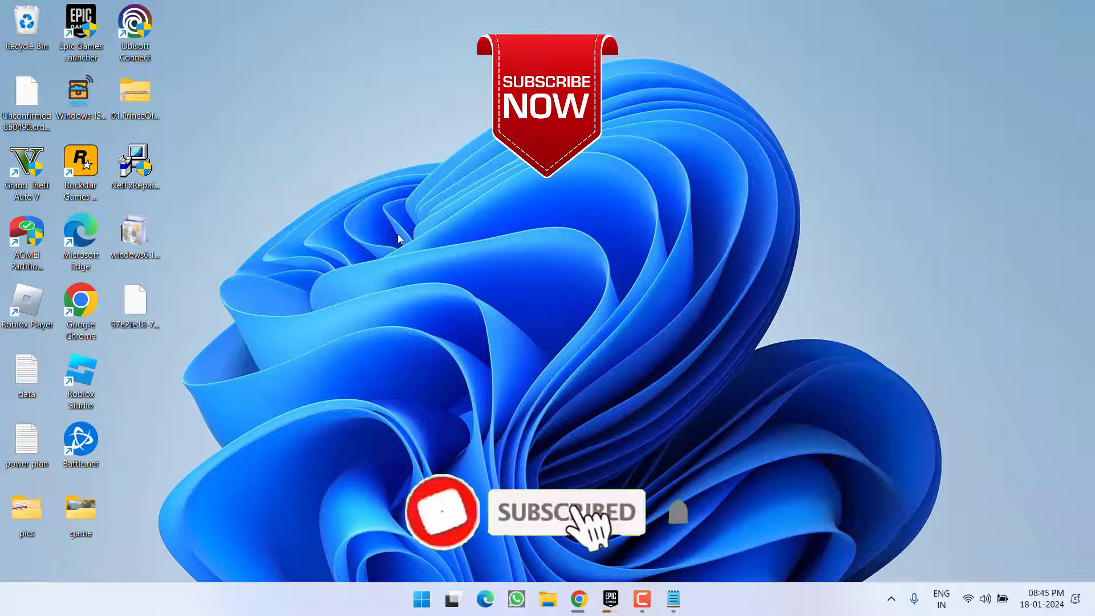